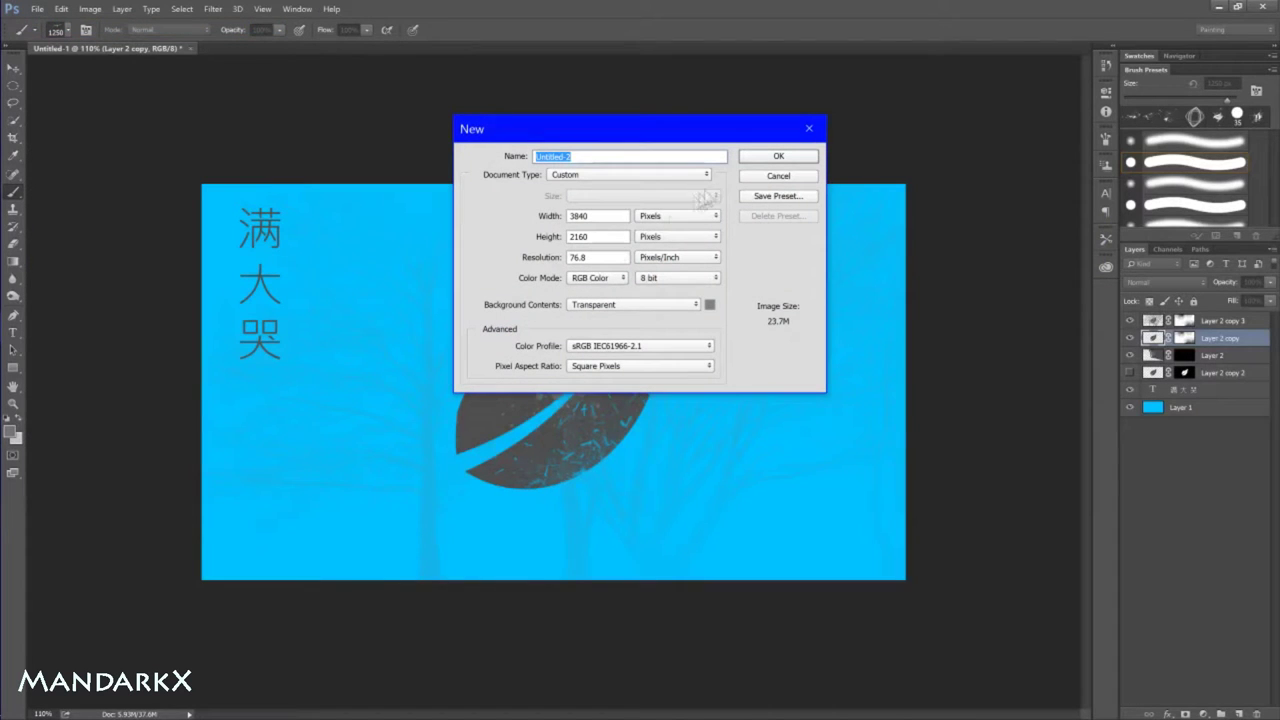
Step: Create a new 3840 × 2160 px document with a transparent background
{"action": "left_click", "coordinate": [790, 160]}
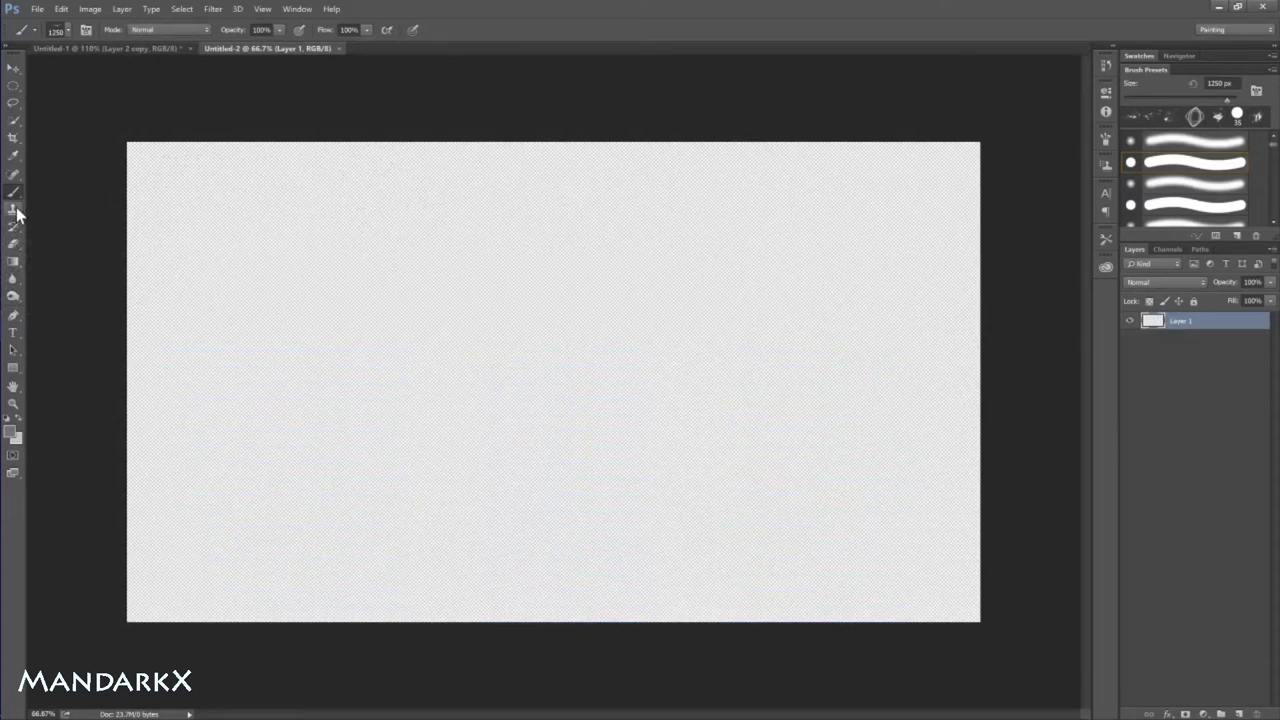
Step: Set the foreground colour to a bright, slightly darkened red
{"action": "left_click", "coordinate": [10, 431]}
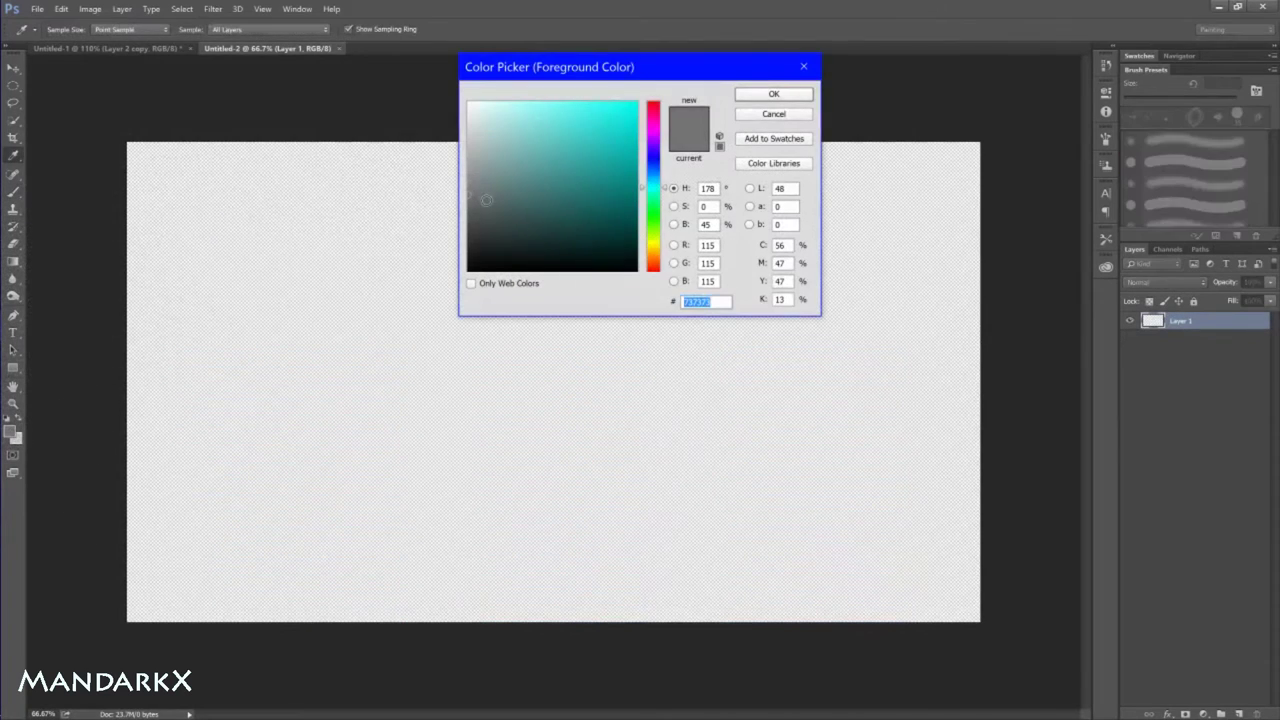
{"action": "left_click_drag", "start_coordinate": [659, 185], "coordinate": [662, 102]}
{"action": "left_click_drag", "start_coordinate": [580, 151], "coordinate": [596, 79]}
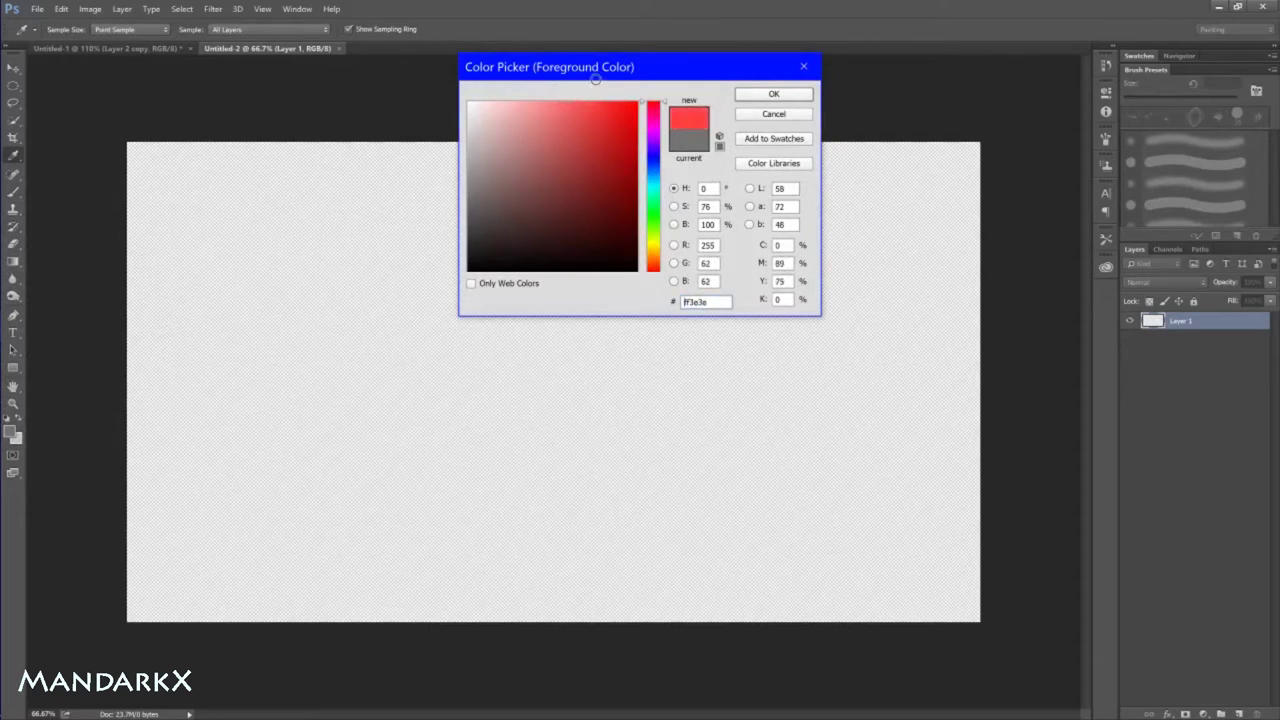
{"action": "mouse_move", "coordinate": [594, 78]}
{"action": "left_mouse_down"}
{"action": "mouse_move", "coordinate": [597, 140]}
{"action": "mouse_move", "coordinate": [595, 125]}
{"action": "left_mouse_up"}
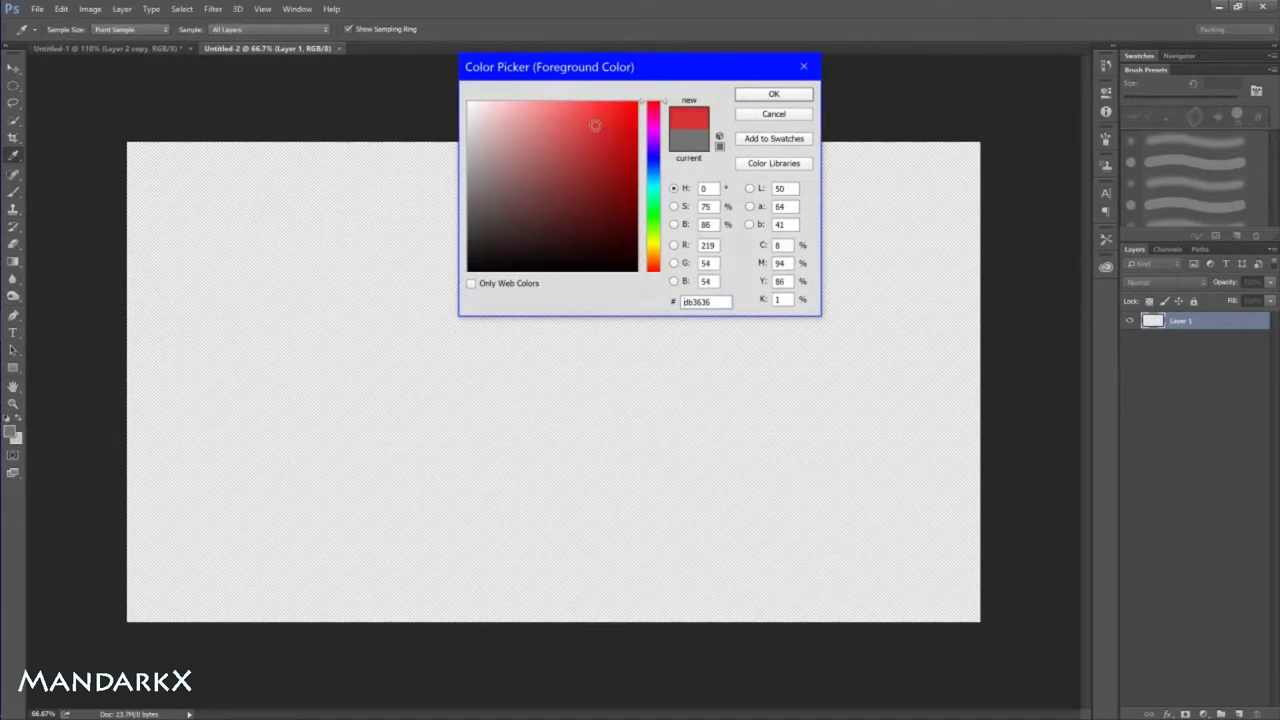
{"action": "left_click", "coordinate": [772, 94]}
Step: Paint red over the whole canvas with an enlarged brush, then add an empty layer
{"action": "key", "text": "b"}
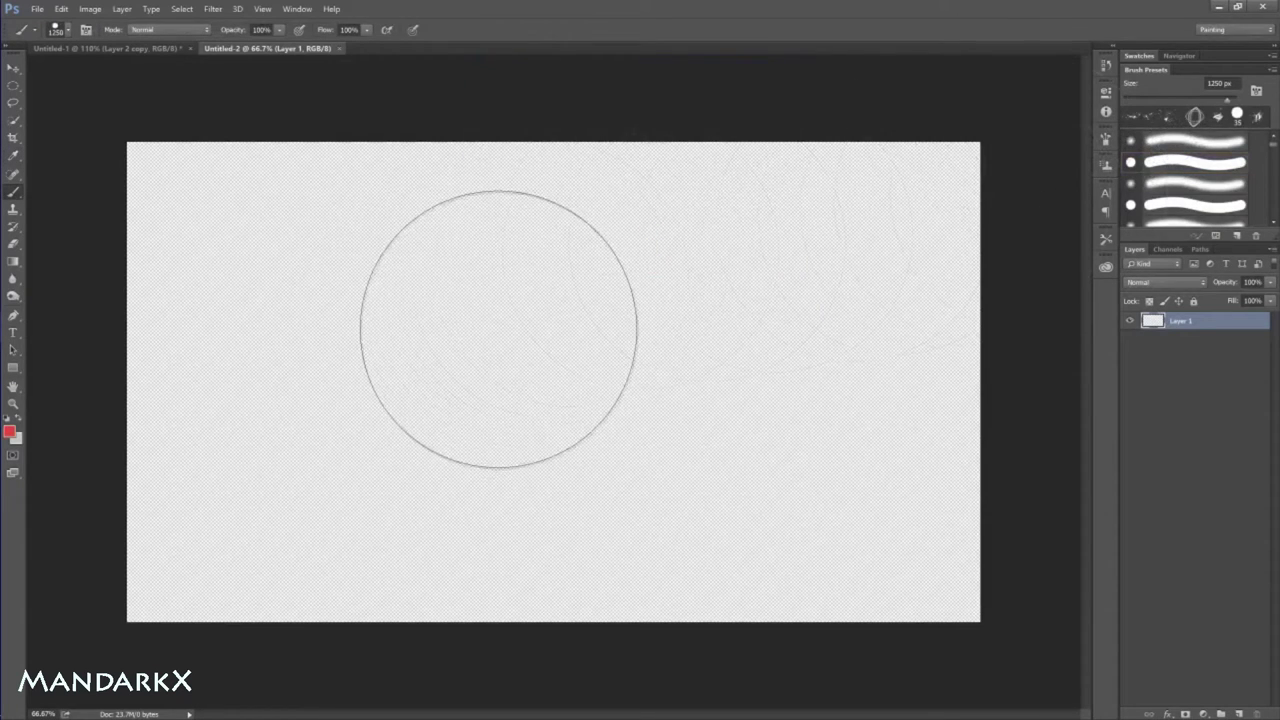
{"action": "key", "text": "bracketright"}
{"action": "key", "text": "bracketright"}
{"action": "key", "text": "bracketright"}
{"action": "key", "text": "bracketright"}
{"action": "mouse_move", "coordinate": [283, 257]}
{"action": "left_mouse_down"}
{"action": "mouse_move", "coordinate": [340, 560]}
{"action": "mouse_move", "coordinate": [250, 486]}
{"action": "left_mouse_up"}
{"action": "key", "text": "bracketleft"}
{"action": "key", "text": "bracketleft"}
{"action": "key", "text": "bracketleft"}
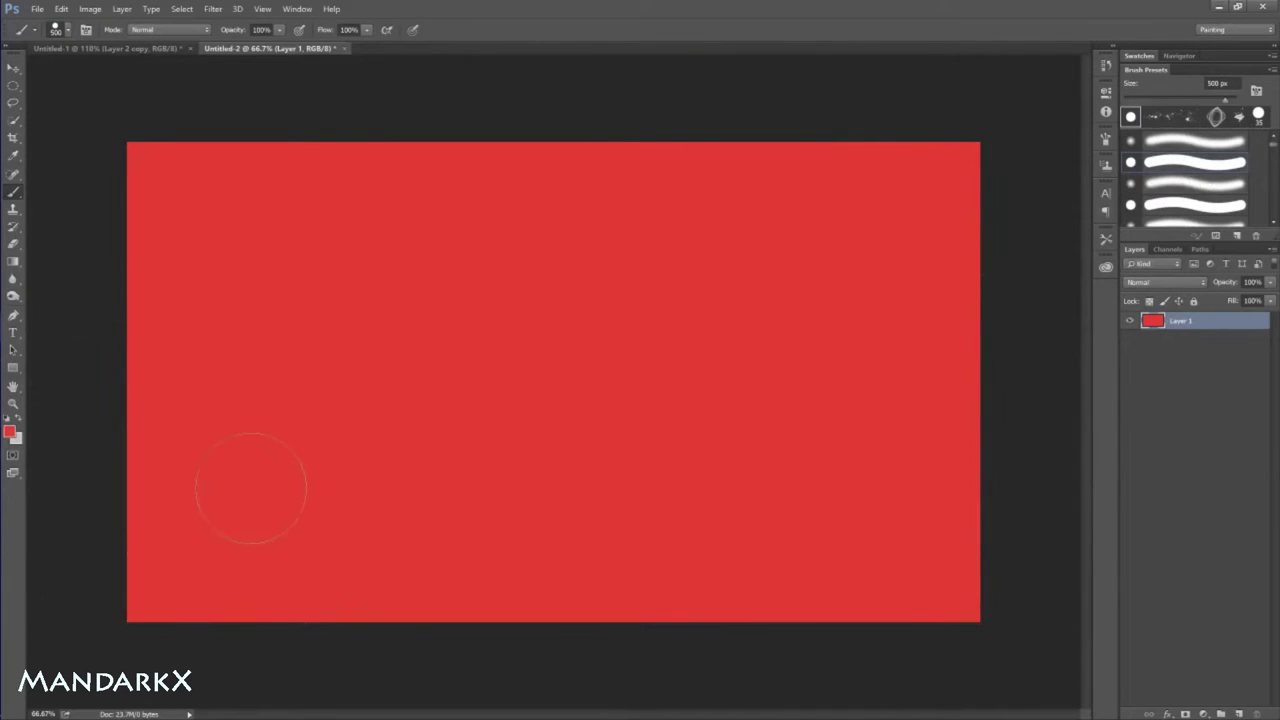
{"action": "left_click", "coordinate": [1257, 449]}
Step: Add another layer, select Layer 2, and set the foreground colour to dark grey
{"action": "left_click", "coordinate": [1239, 713]}
{"action": "left_click", "coordinate": [1239, 713]}
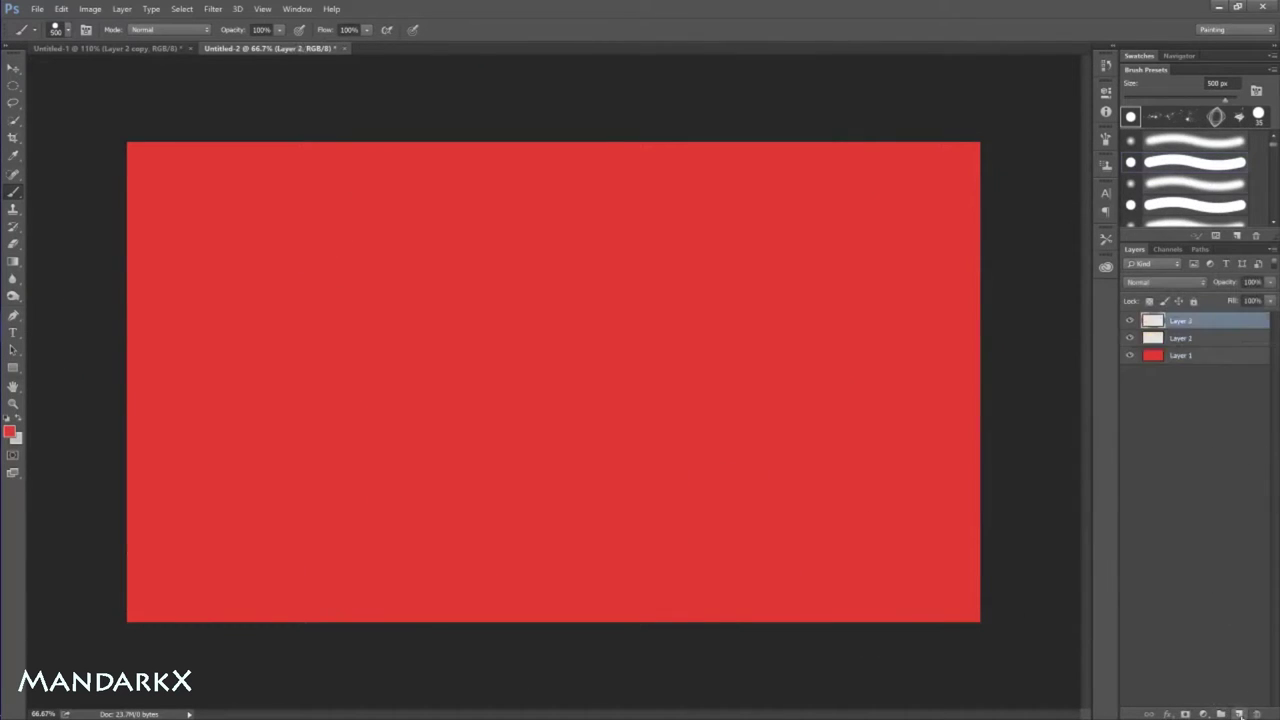
{"action": "left_click", "coordinate": [1182, 339]}
{"action": "key", "text": "bracketright"}
{"action": "key", "text": "bracketright"}
{"action": "key", "text": "bracketright"}
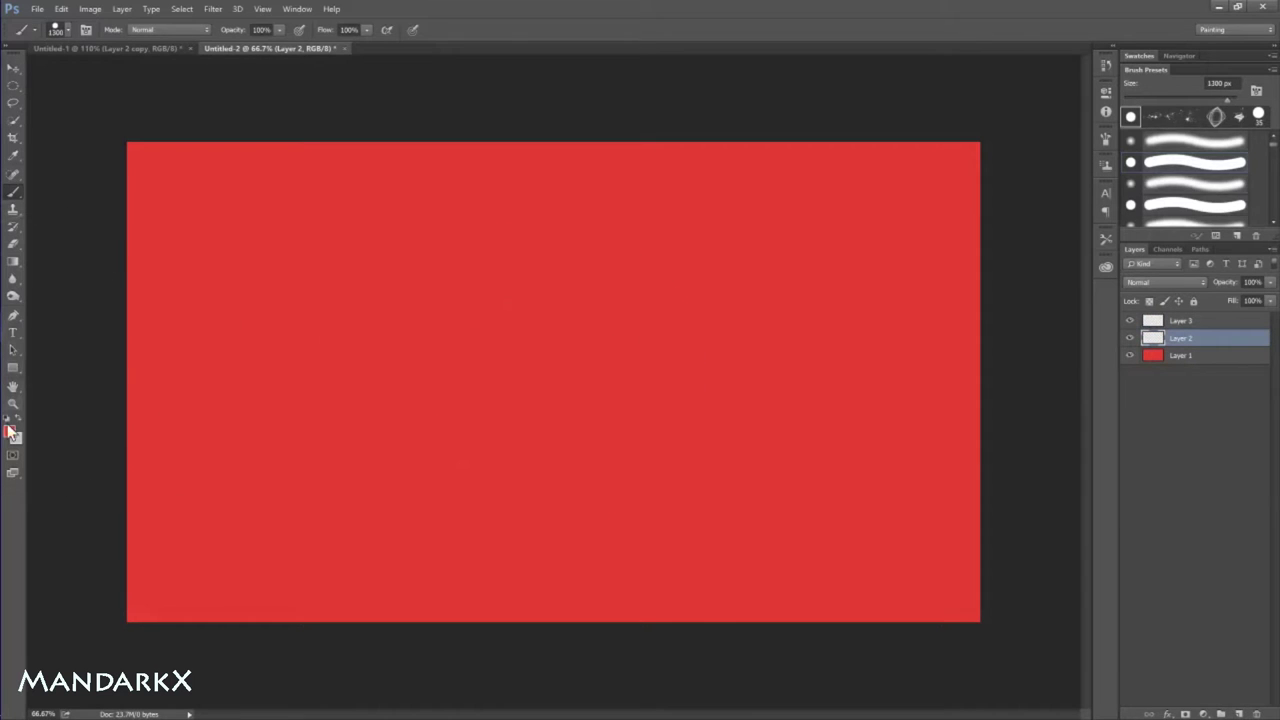
{"action": "left_click", "coordinate": [10, 431]}
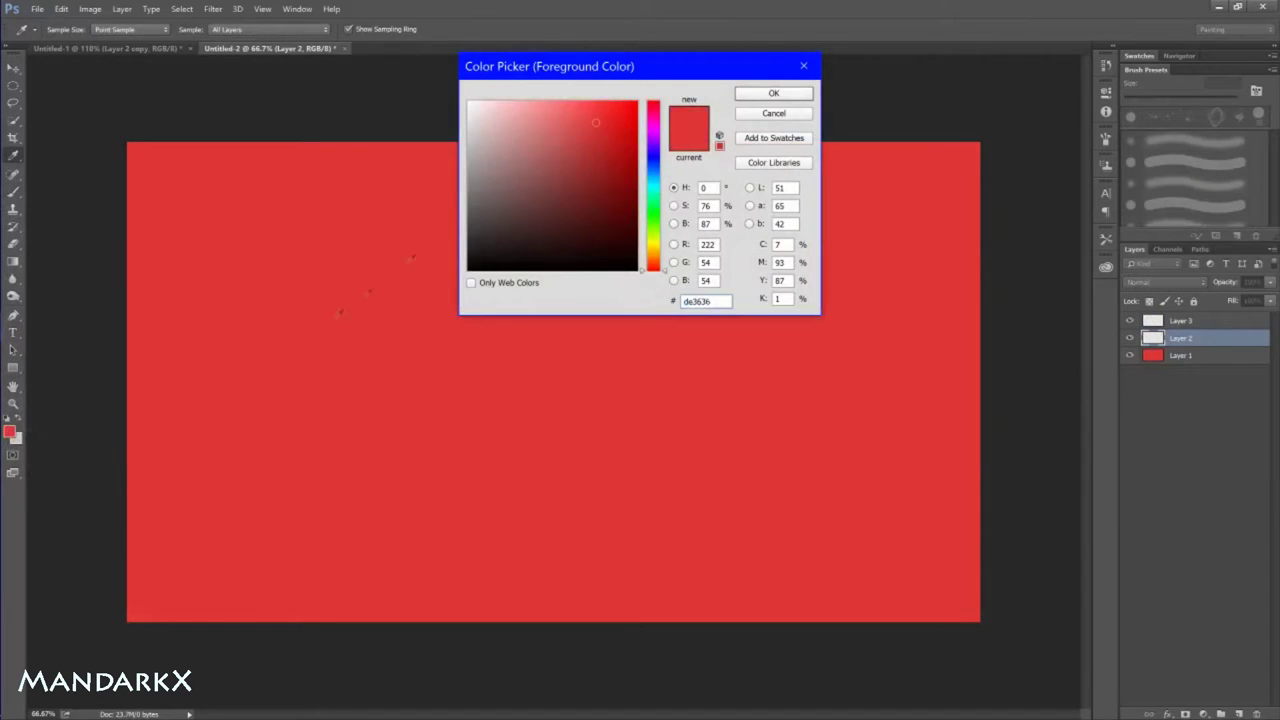
{"action": "mouse_move", "coordinate": [595, 122]}
{"action": "left_mouse_down"}
{"action": "mouse_move", "coordinate": [461, 219]}
{"action": "mouse_move", "coordinate": [468, 231]}
{"action": "left_mouse_up"}
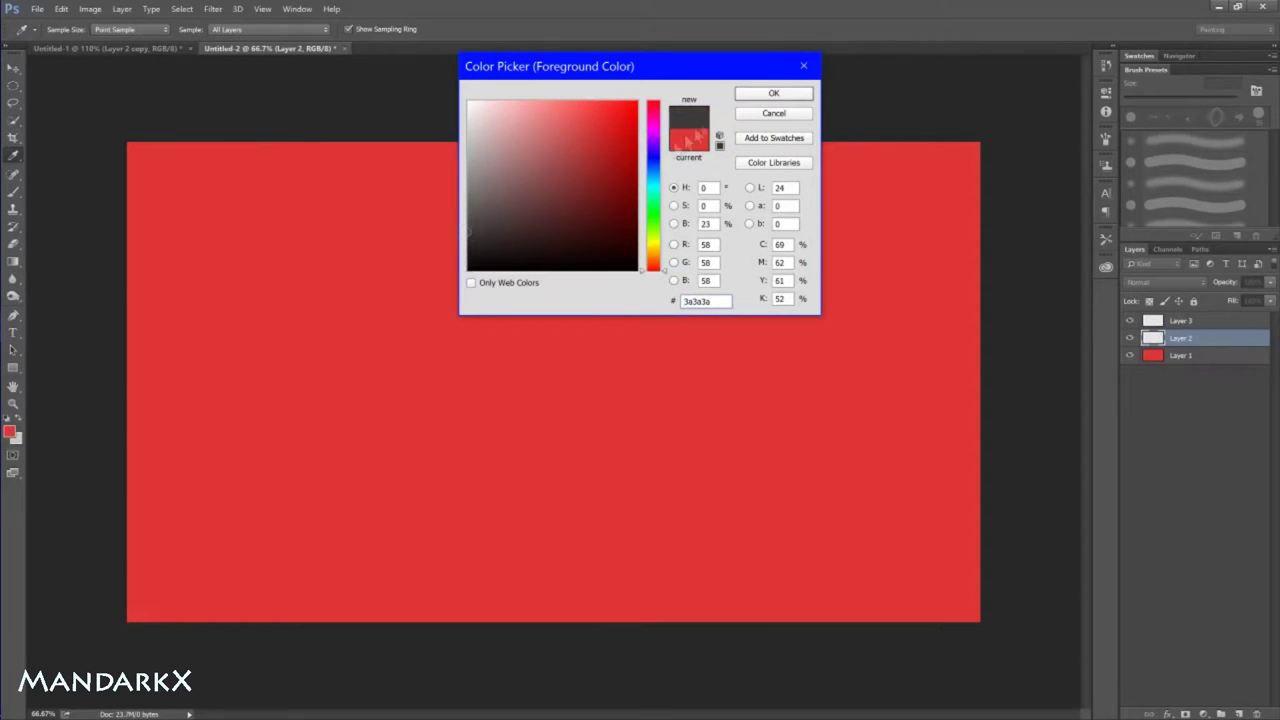
{"action": "left_click", "coordinate": [773, 93]}
Step: Stamp a 1300 px hard dark grey disc at the canvas centre on Layer 2
{"action": "key", "text": "b"}
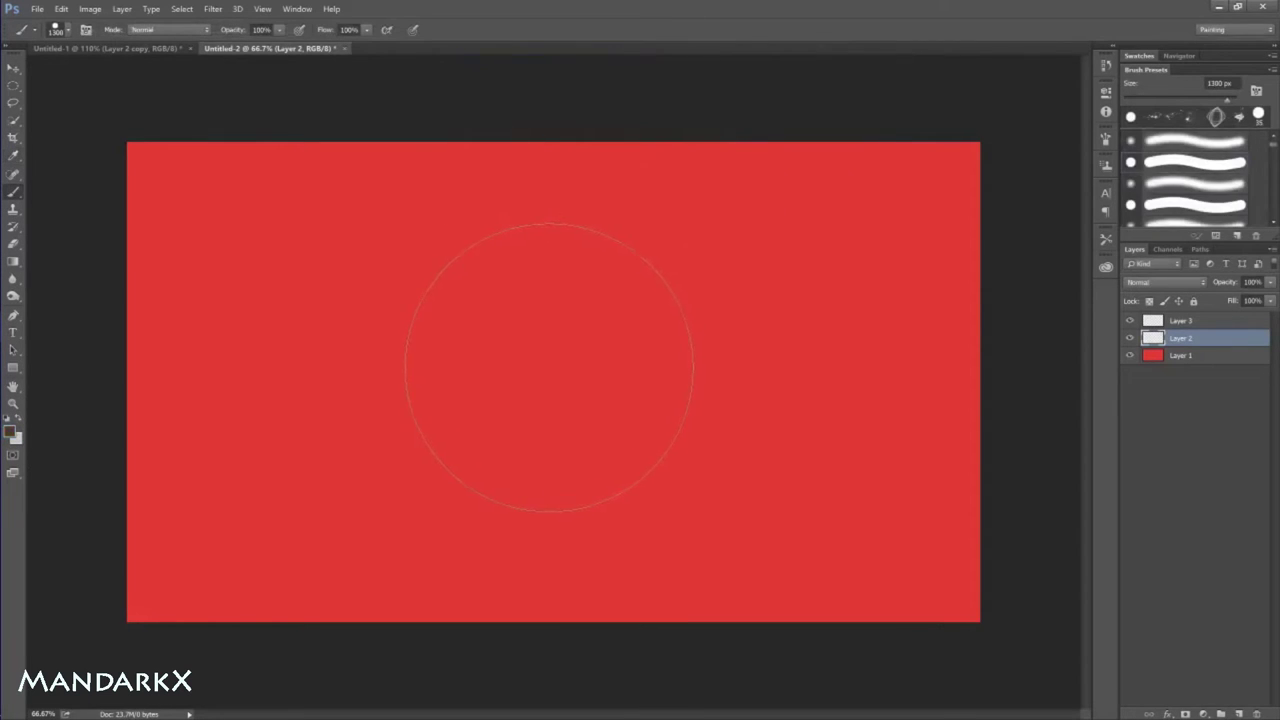
{"action": "left_click", "coordinate": [551, 372]}
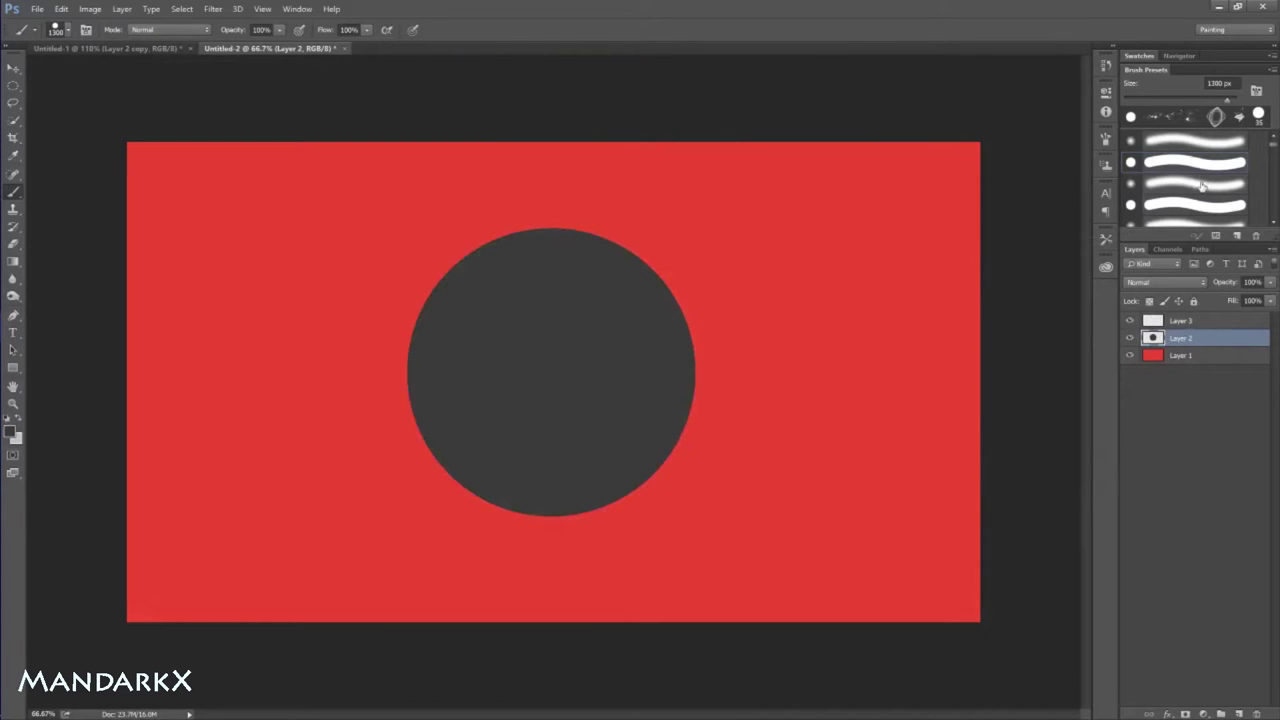
{"action": "left_click", "coordinate": [1178, 320]}
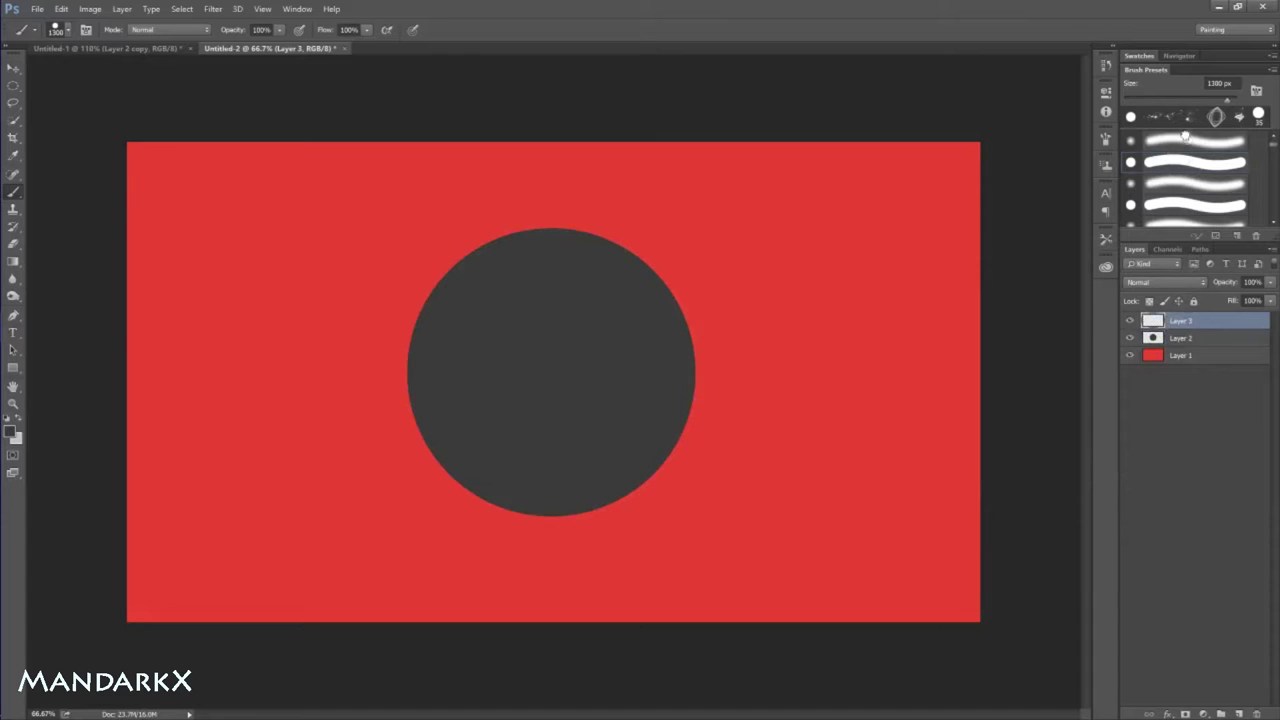
Step: Paint a soft white glow over the disc on Layer 3 and move Layer 2 above it
{"action": "left_click", "coordinate": [19, 418]}
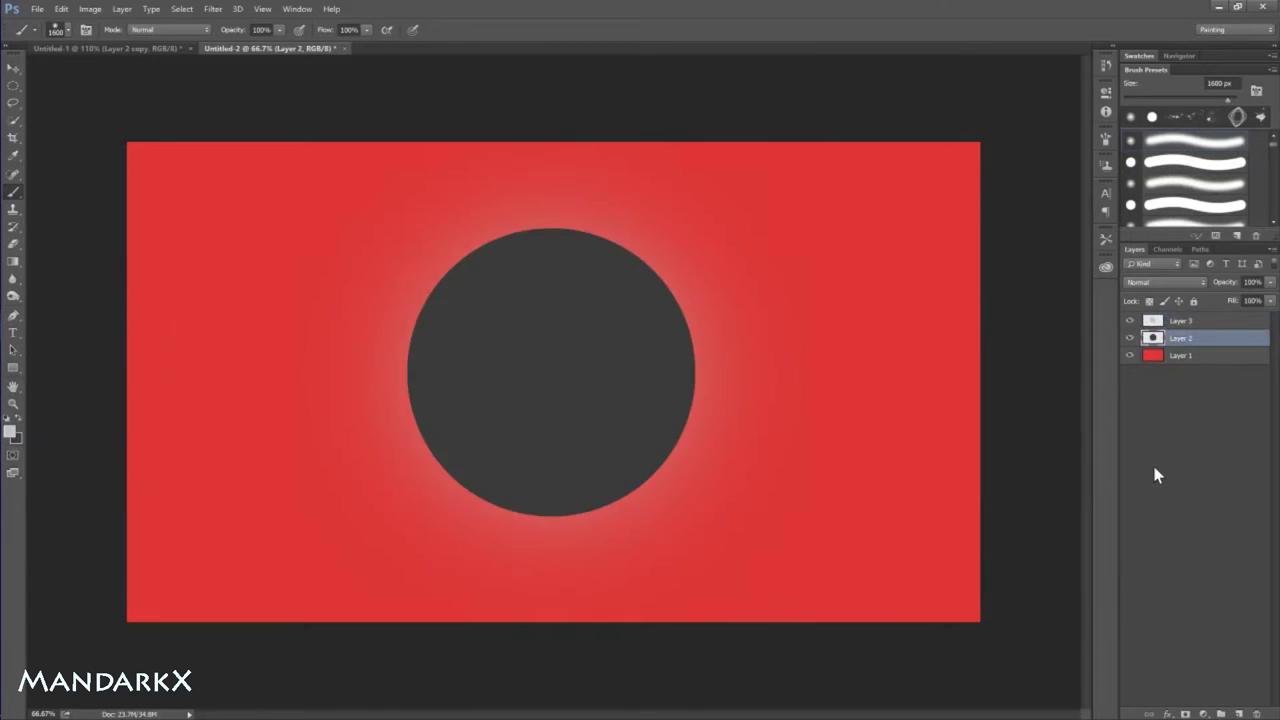
{"action": "left_click", "coordinate": [551, 372]}
{"action": "left_click", "coordinate": [1180, 338]}
{"action": "key", "text": "bracketright"}
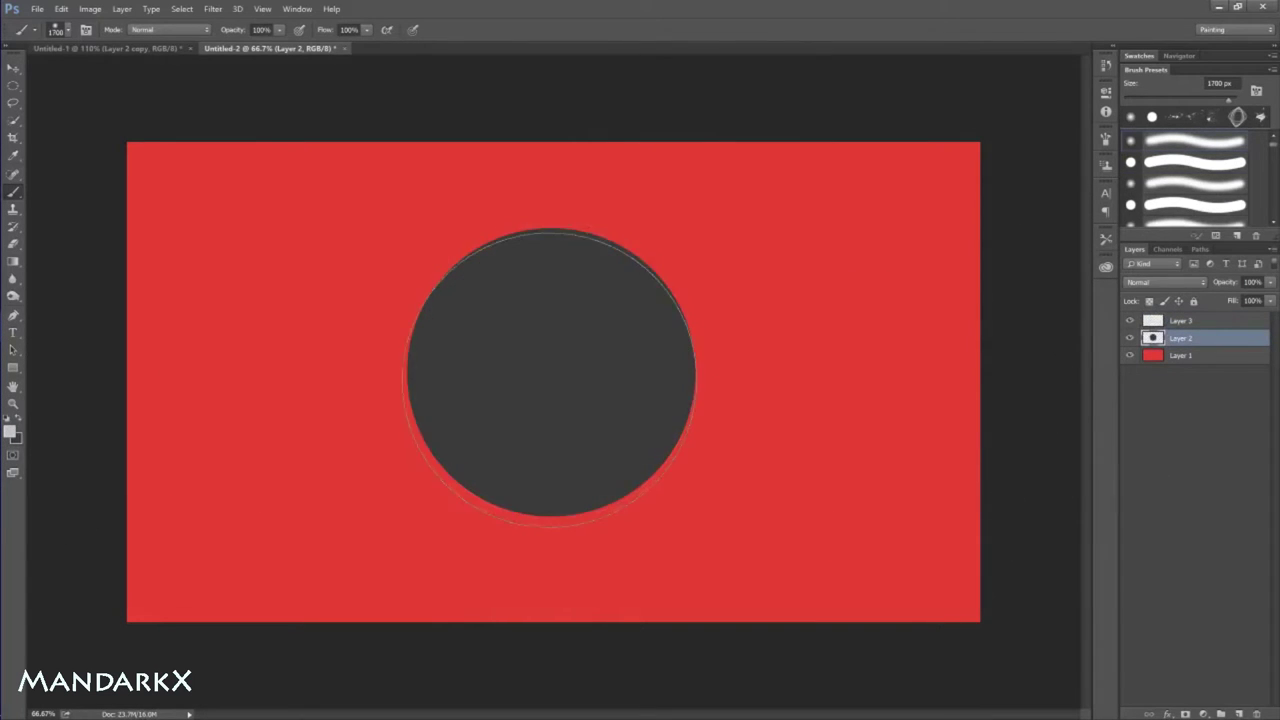
{"action": "left_click", "coordinate": [551, 372]}
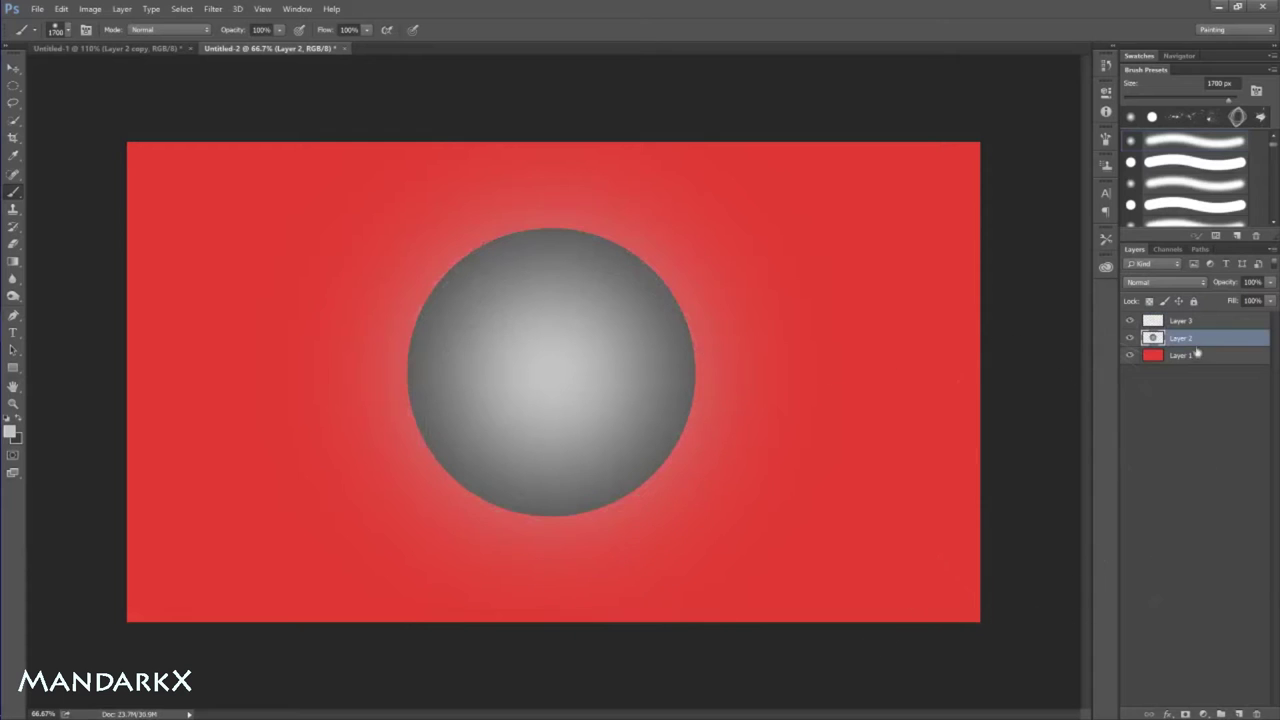
{"action": "left_click", "coordinate": [1185, 320]}
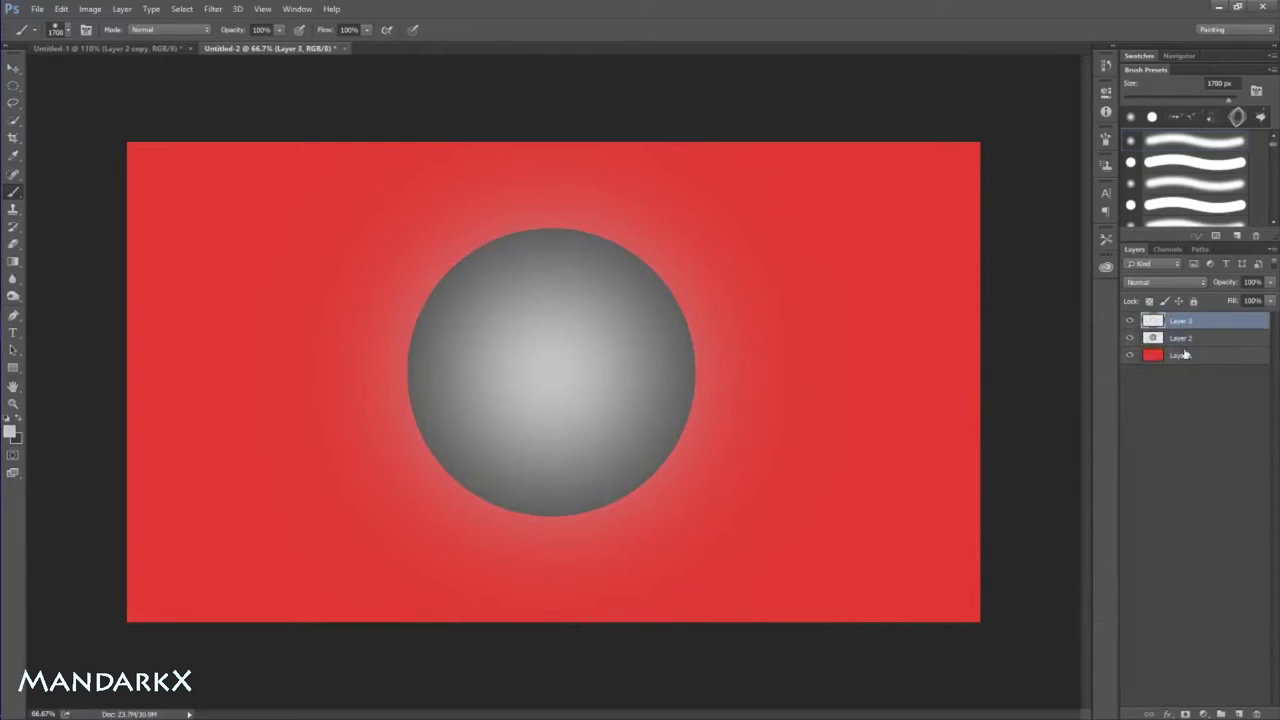
{"action": "key", "text": "ctrl+z"}
{"action": "left_click", "coordinate": [551, 372]}
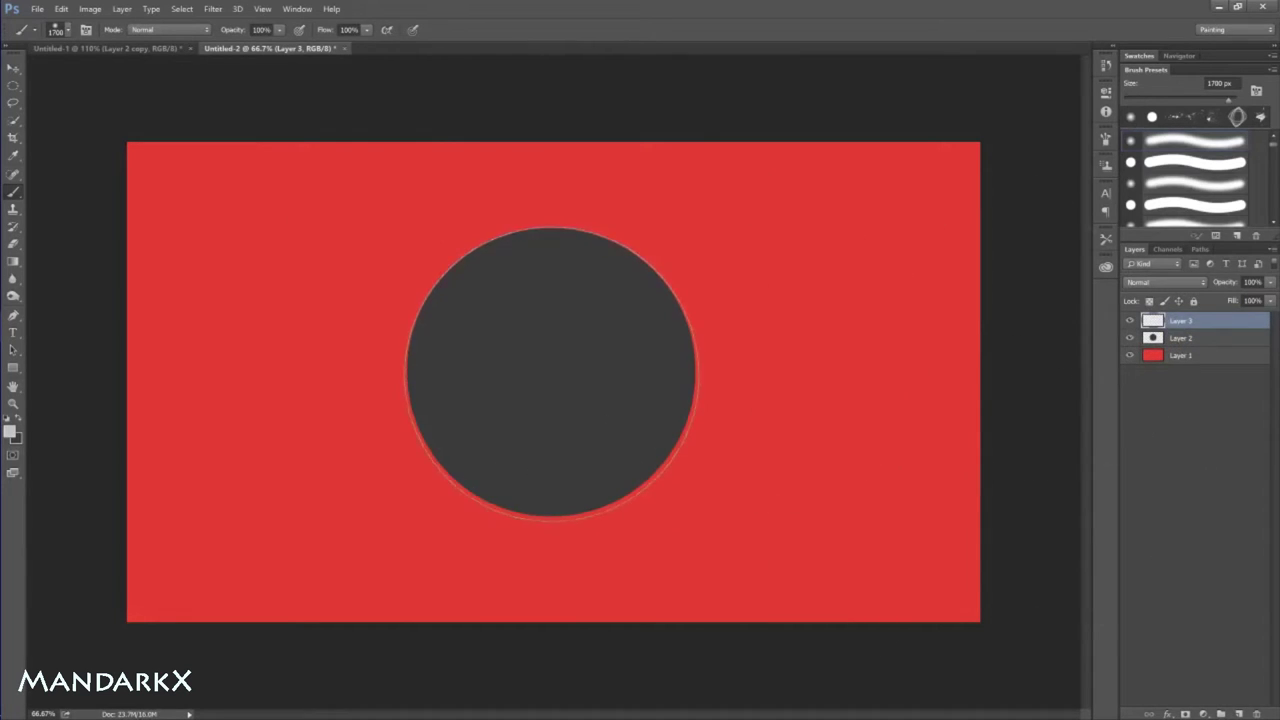
{"action": "left_click", "coordinate": [551, 372]}
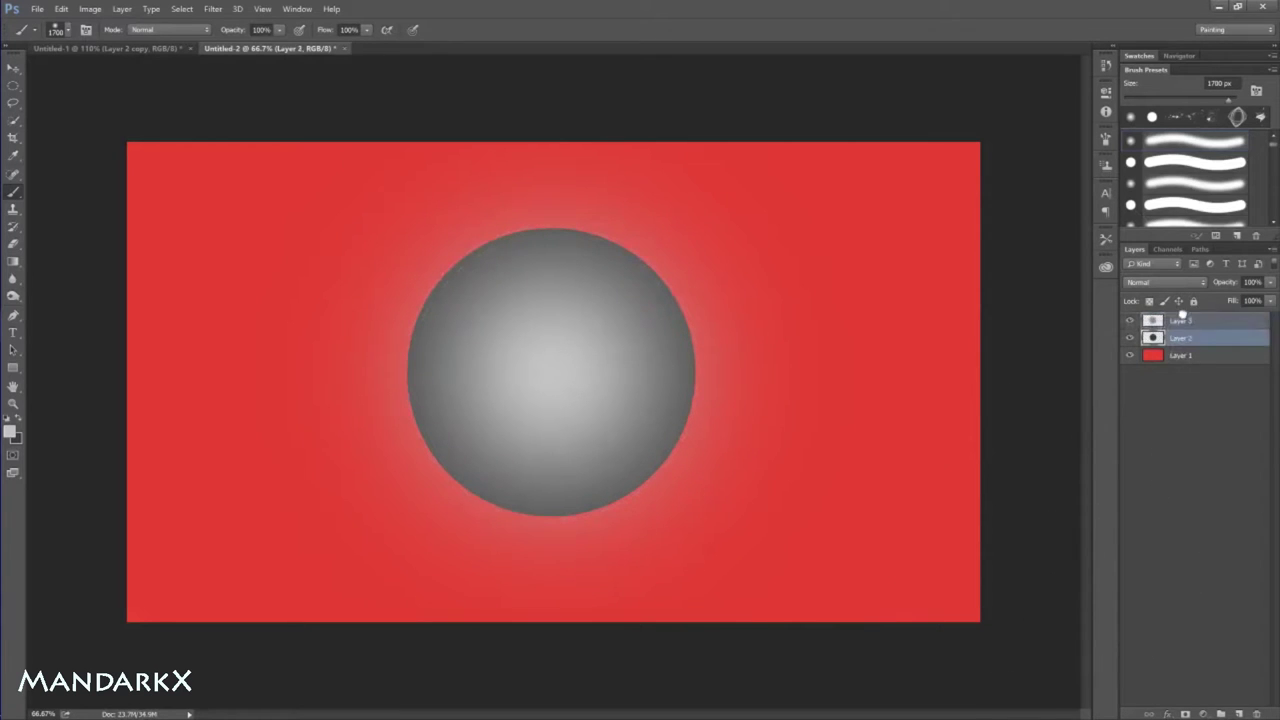
{"action": "left_click_drag", "start_coordinate": [1180, 344], "coordinate": [1182, 316]}
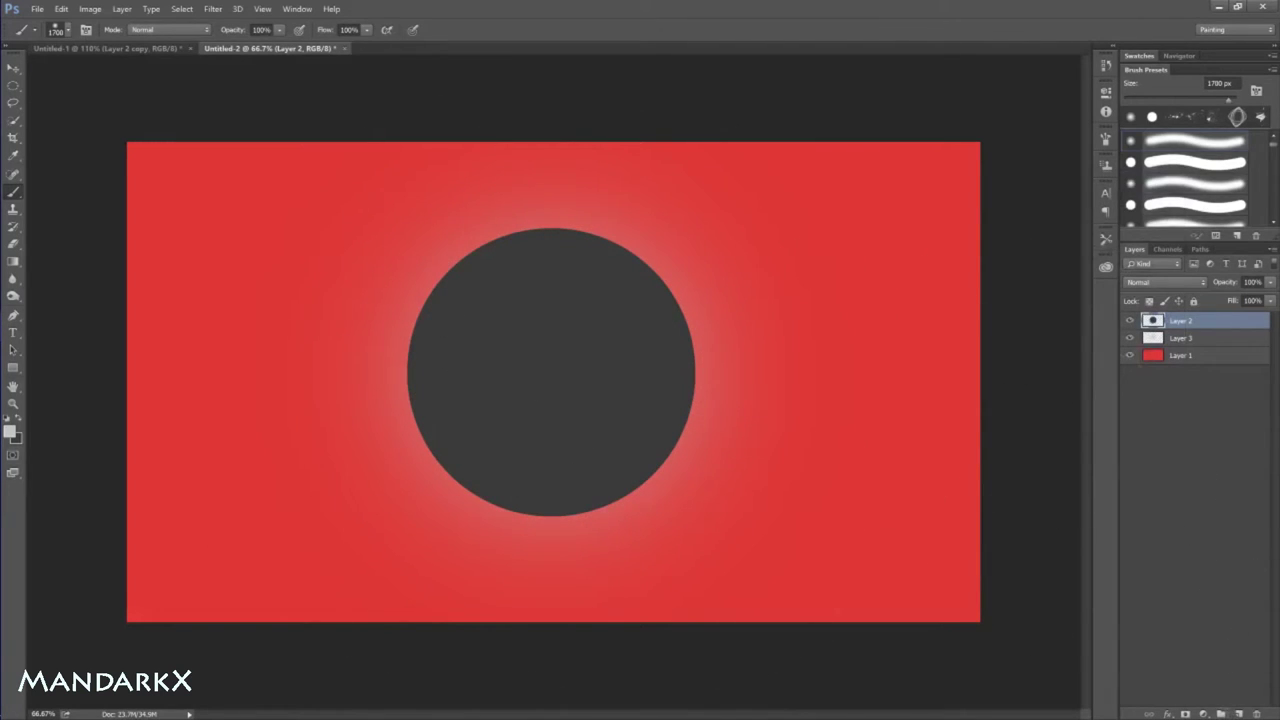
{"action": "left_click", "coordinate": [1185, 714]}
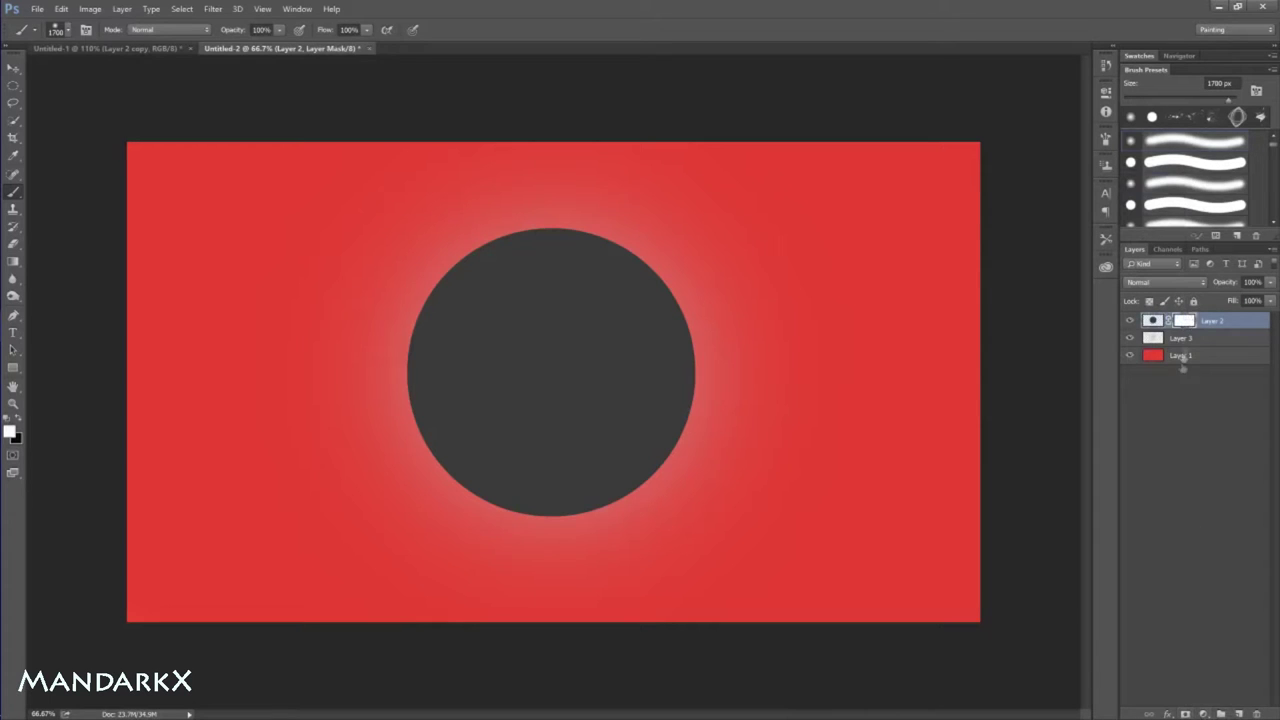
Step: Add a layer mask to Layer 2 and begin a Quick Selection on the dark disc
{"action": "left_click", "coordinate": [1189, 415]}
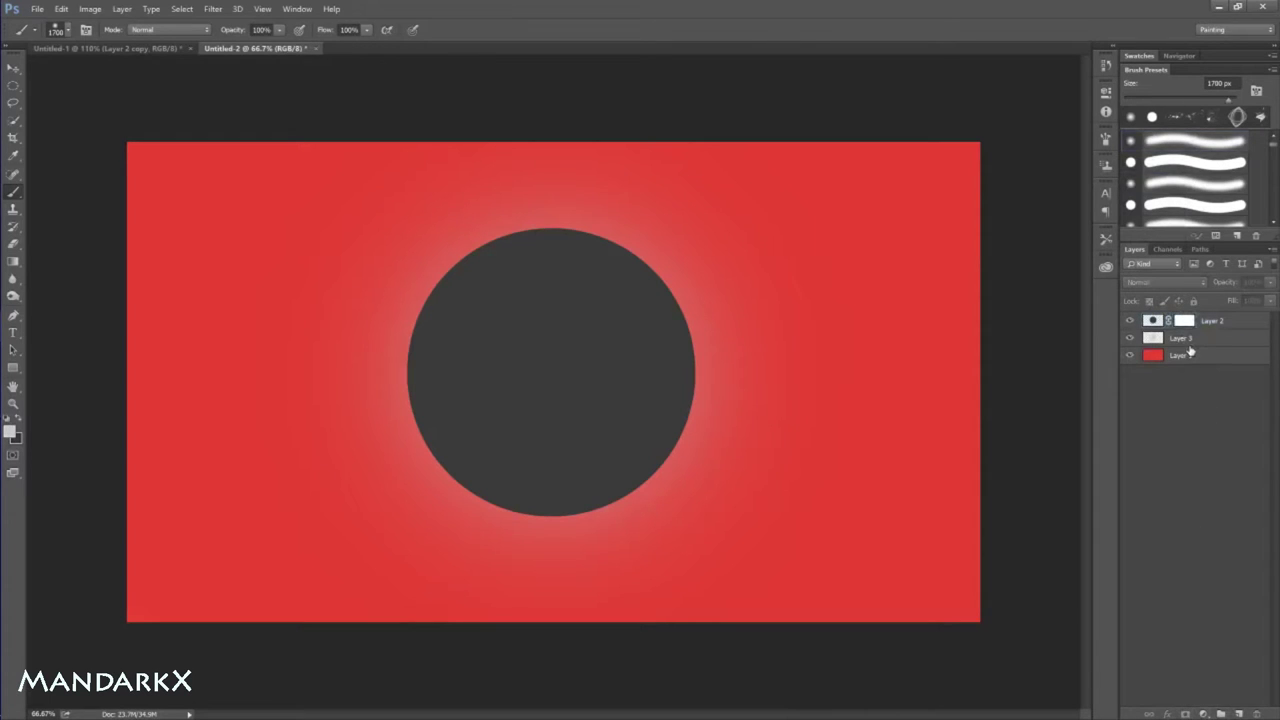
{"action": "left_click", "coordinate": [1157, 326]}
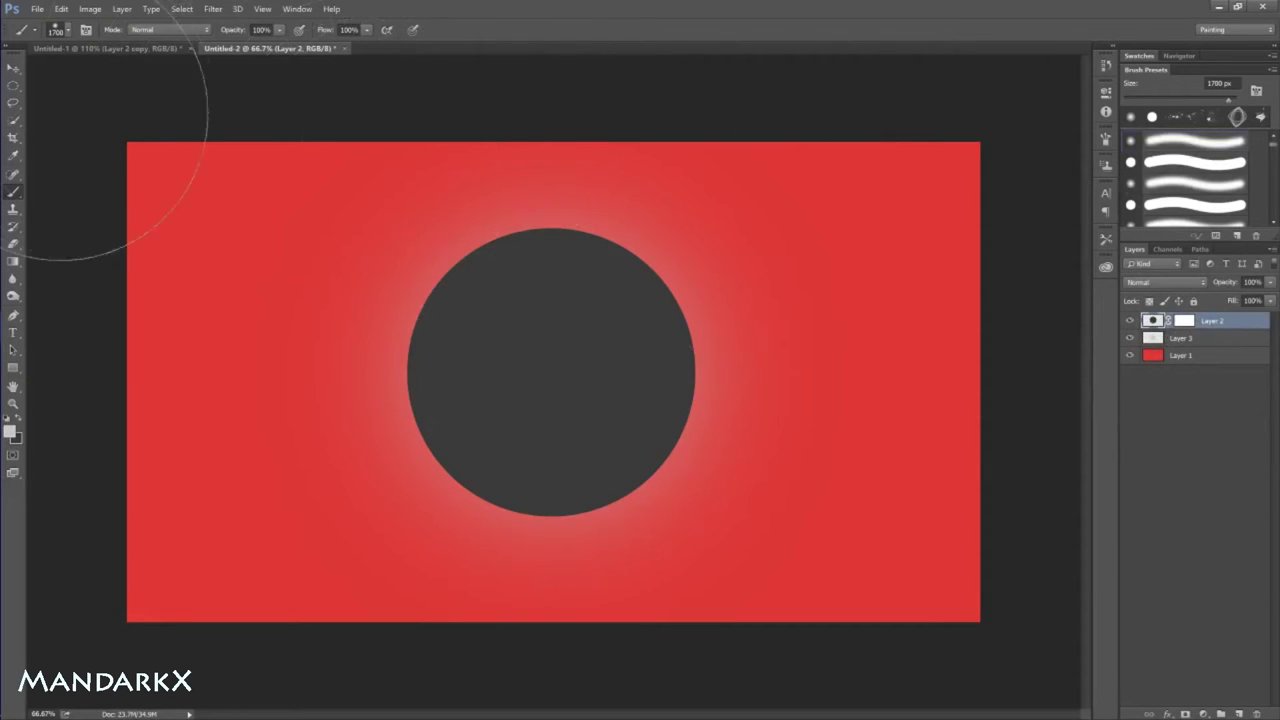
{"action": "left_click", "coordinate": [13, 121]}
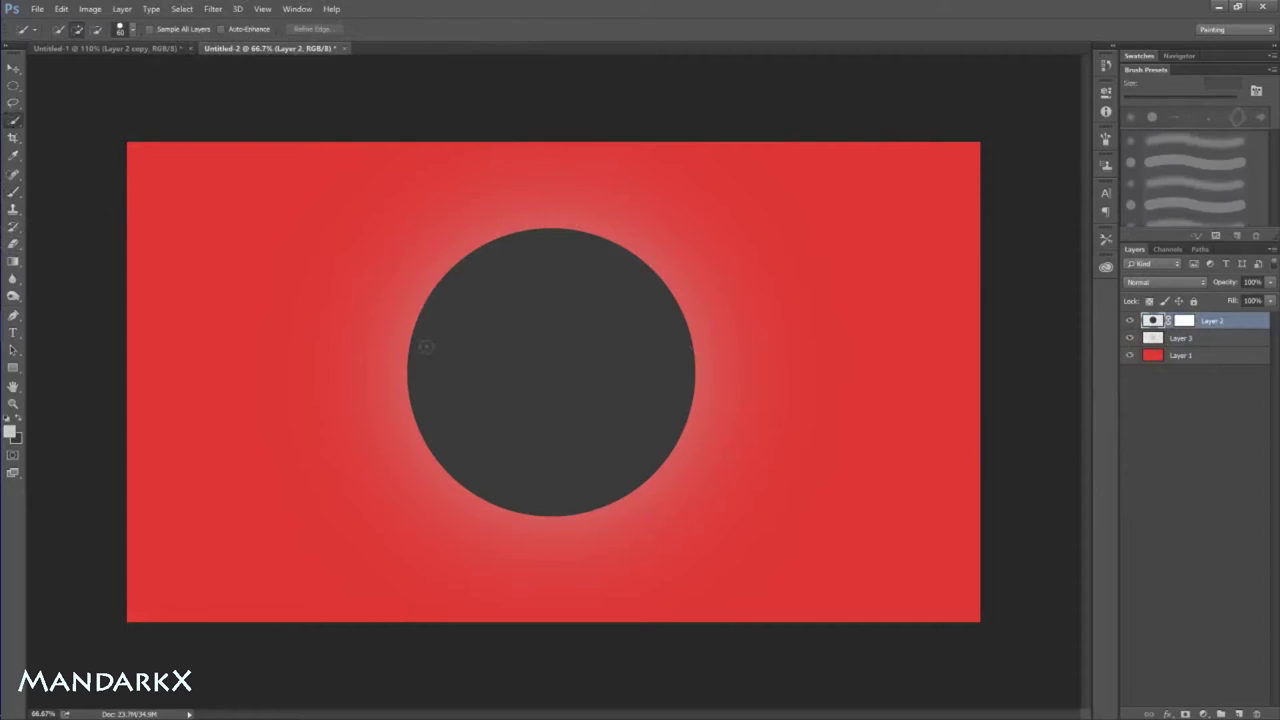
{"action": "left_click", "coordinate": [594, 370]}
Step: Extend the selection over the whole disc and return to a 1700 px soft brush
{"action": "key", "text": "bracketright"}
{"action": "key", "text": "bracketright"}
{"action": "key", "text": "bracketright"}
{"action": "key", "text": "bracketright"}
{"action": "left_click", "coordinate": [549, 368]}
{"action": "left_click_drag", "start_coordinate": [549, 391], "coordinate": [550, 399]}
{"action": "left_click", "coordinate": [13, 191]}
{"action": "left_click", "coordinate": [1105, 145]}
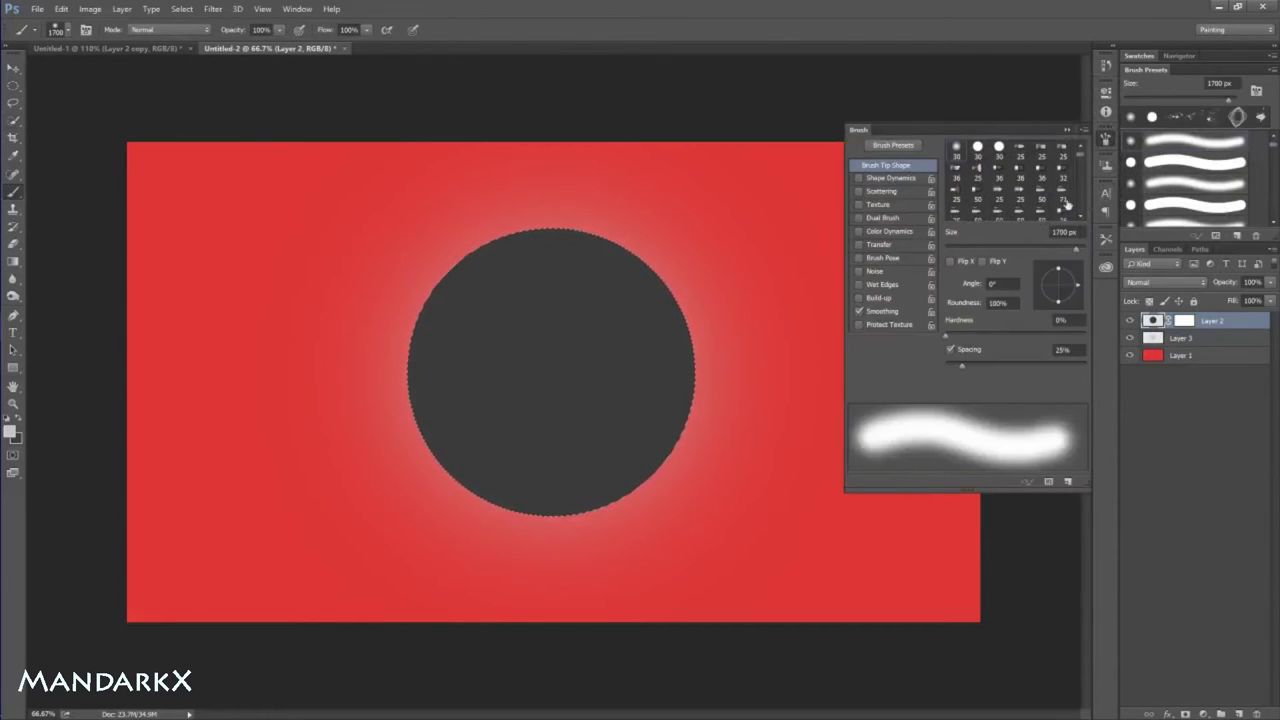
Step: Pick a 2300 px crater-textured brush and duplicate the circle layer as 'details'
{"action": "left_click", "coordinate": [1176, 118]}
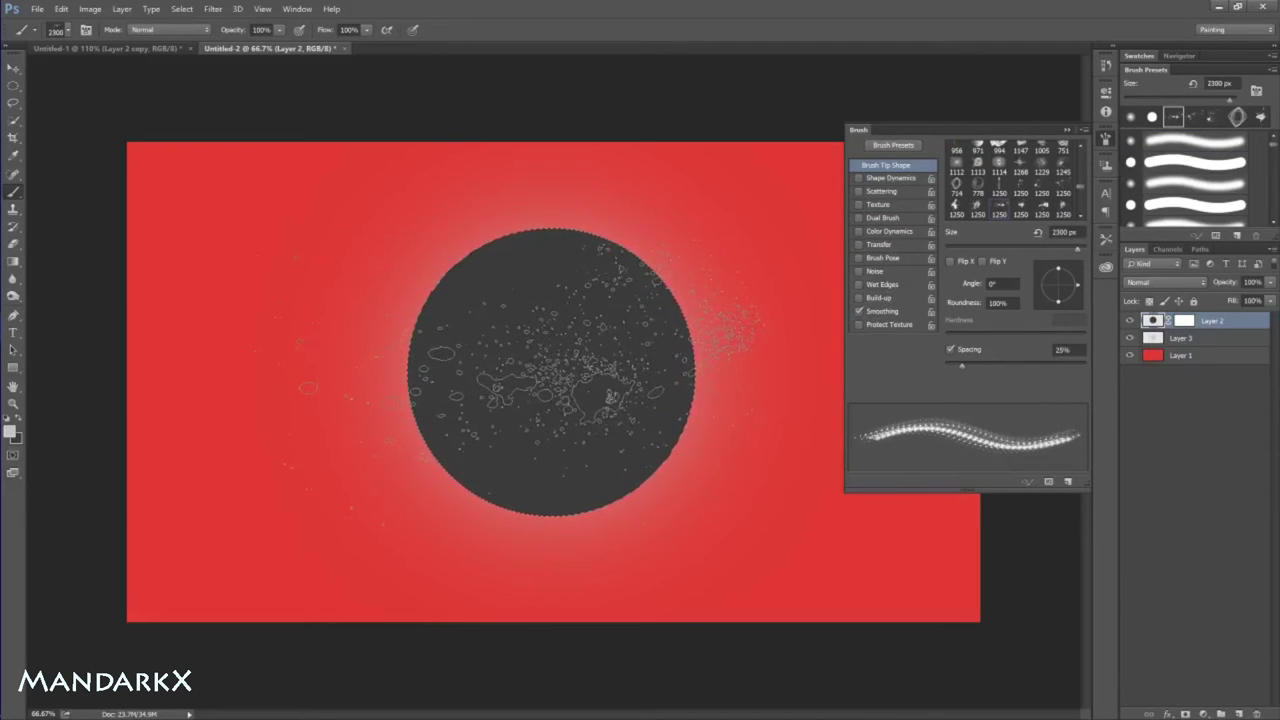
{"action": "key", "text": "bracketright"}
{"action": "key", "text": "bracketright"}
{"action": "key", "text": "bracketright"}
{"action": "right_click", "coordinate": [1152, 330]}
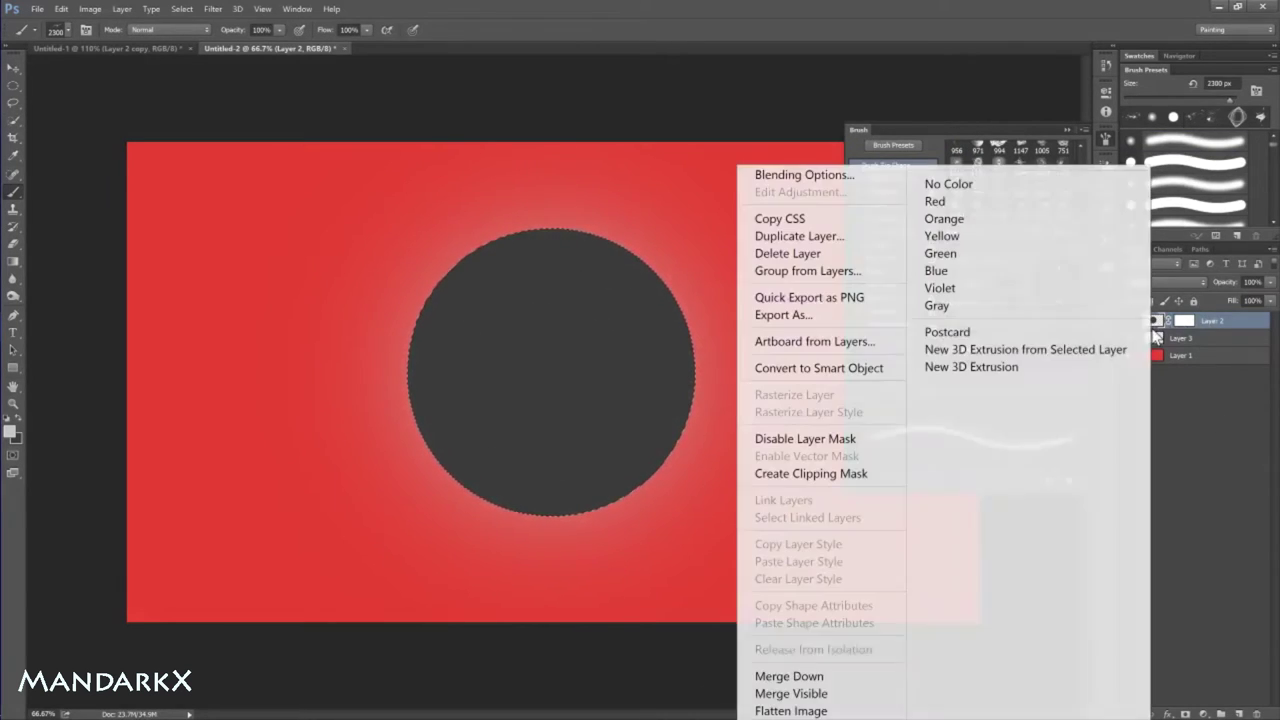
{"action": "left_click", "coordinate": [800, 236]}
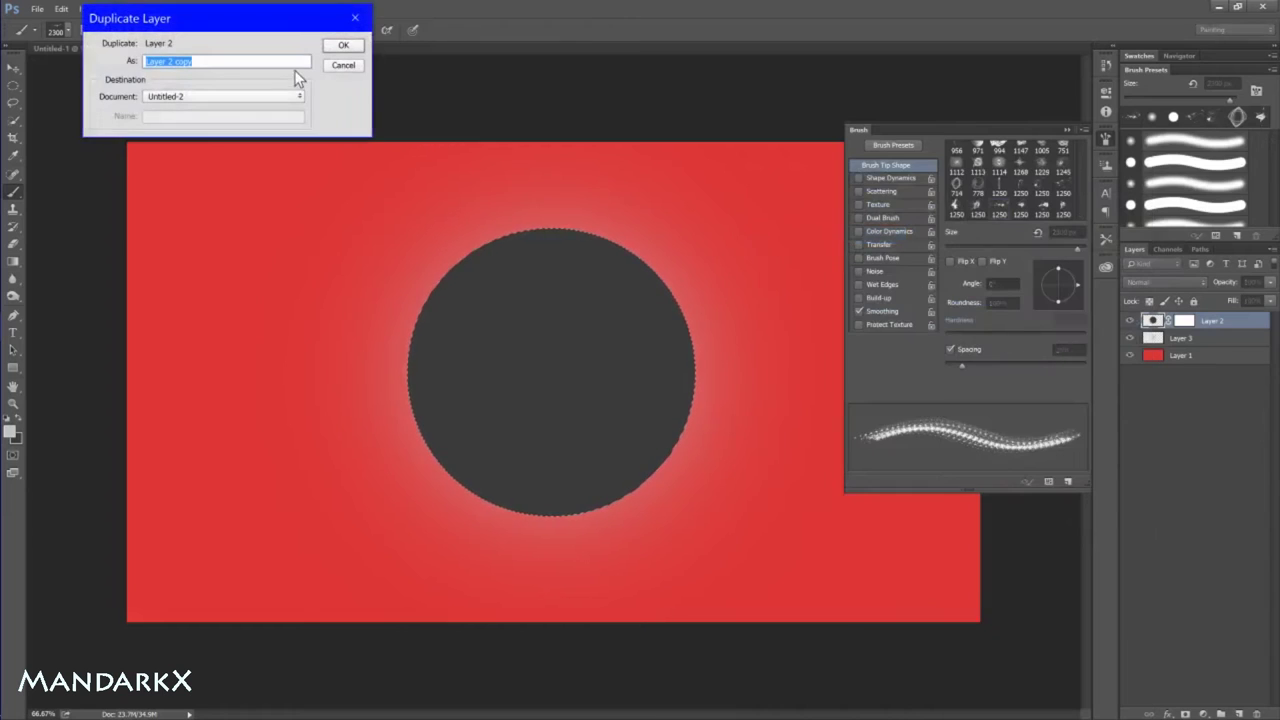
{"action": "type", "text": "moon"}
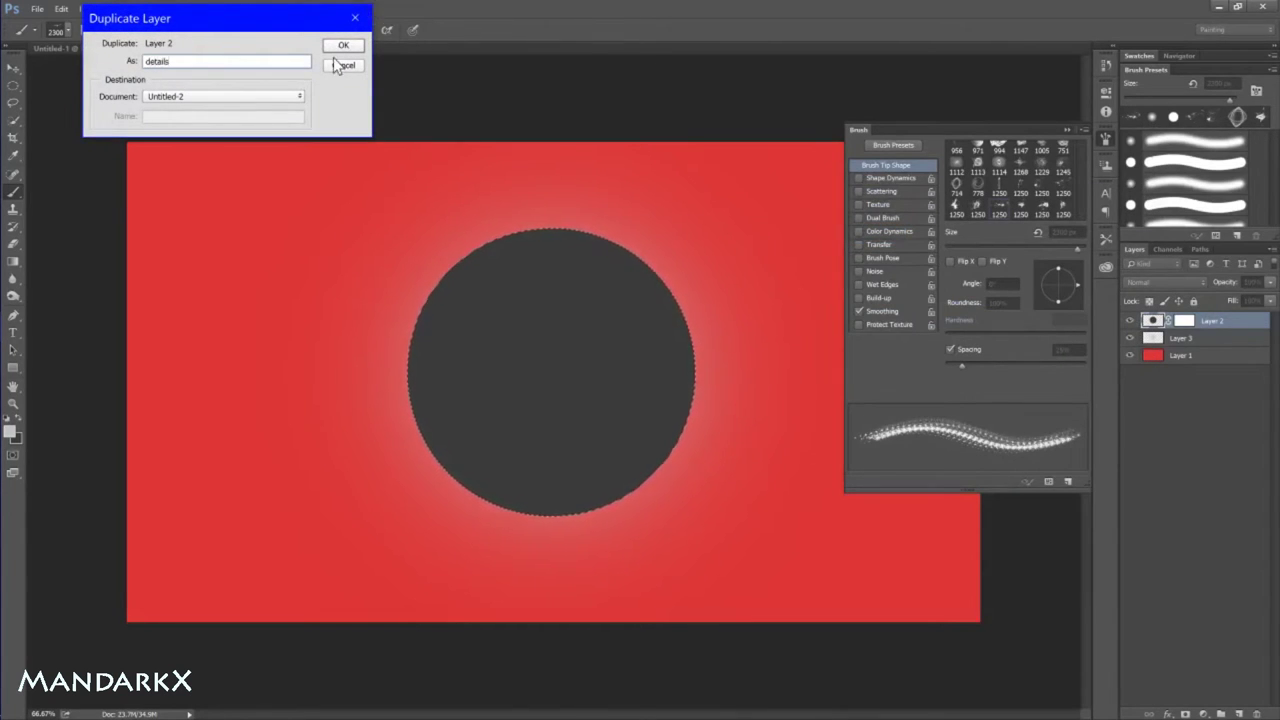
{"action": "left_click", "coordinate": [343, 45]}
Step: Rename Layer 2 to 'moon'
{"action": "left_click", "coordinate": [1158, 344]}
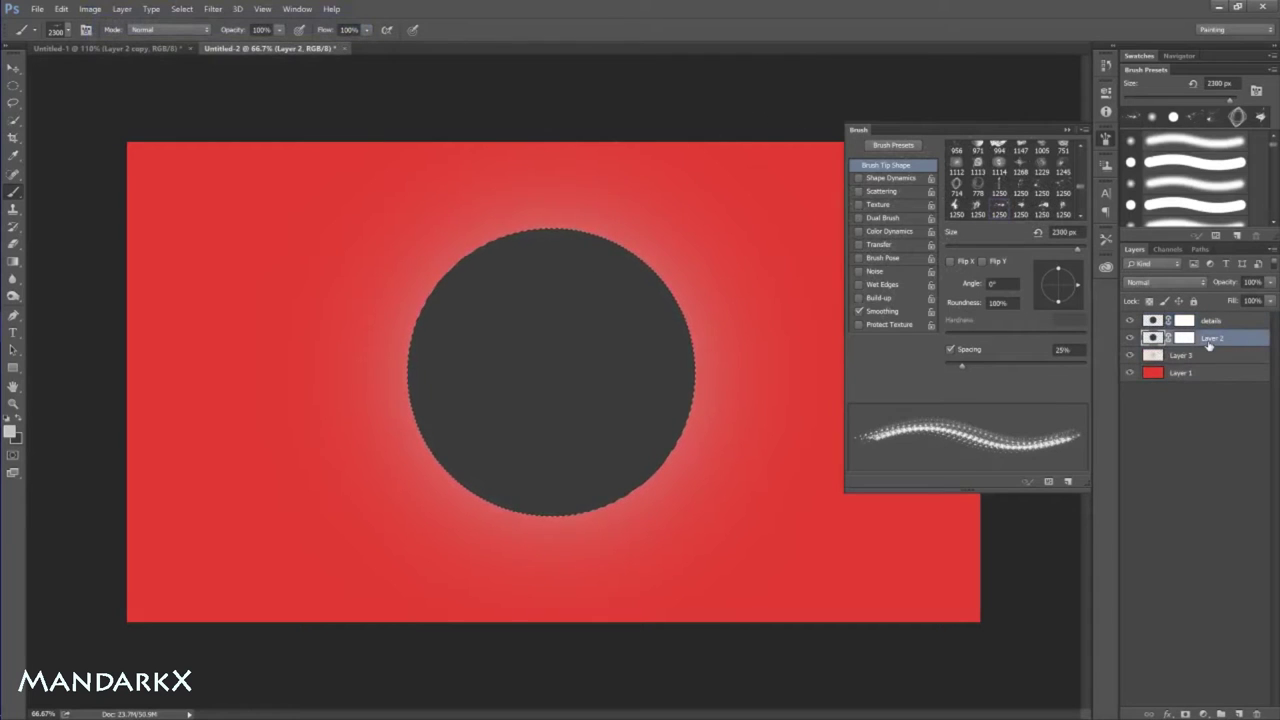
{"action": "type", "text": "moon"}
{"action": "key", "text": "Return"}
Step: Rename Layer 3 to 'shadow'
{"action": "double_click", "coordinate": [1205, 358]}
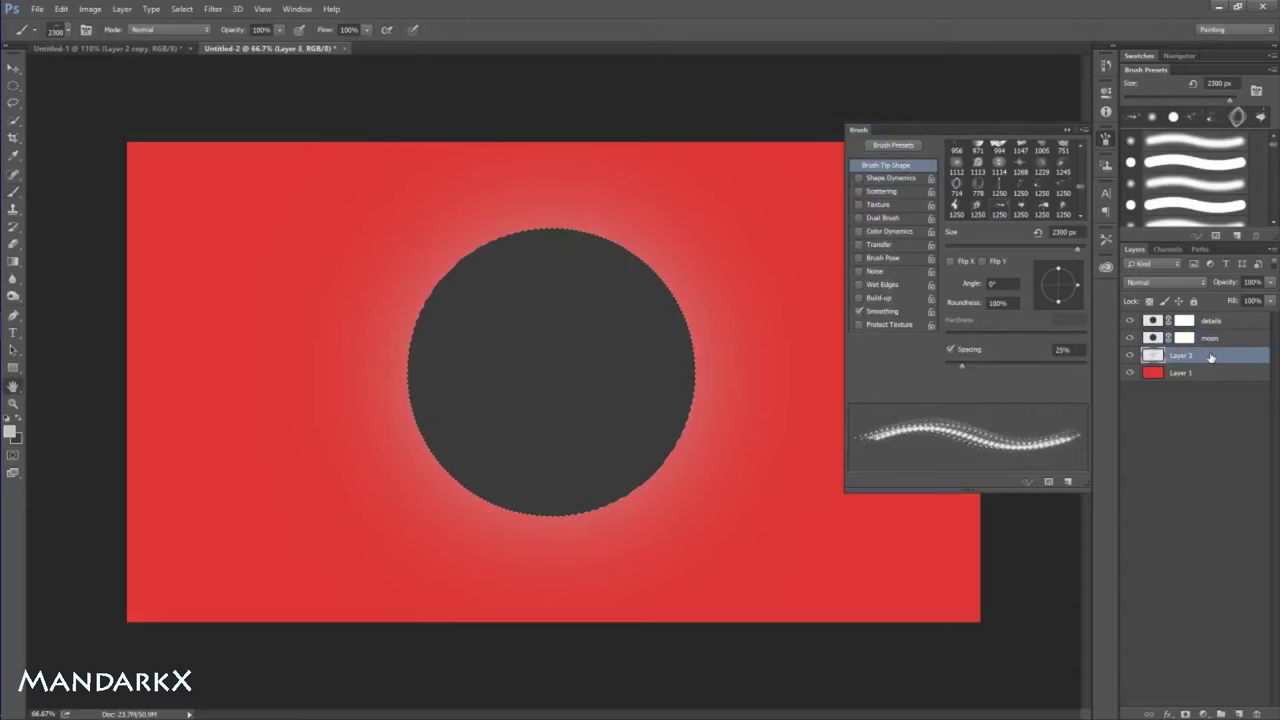
{"action": "left_click", "coordinate": [853, 147]}
{"action": "double_click", "coordinate": [1182, 355]}
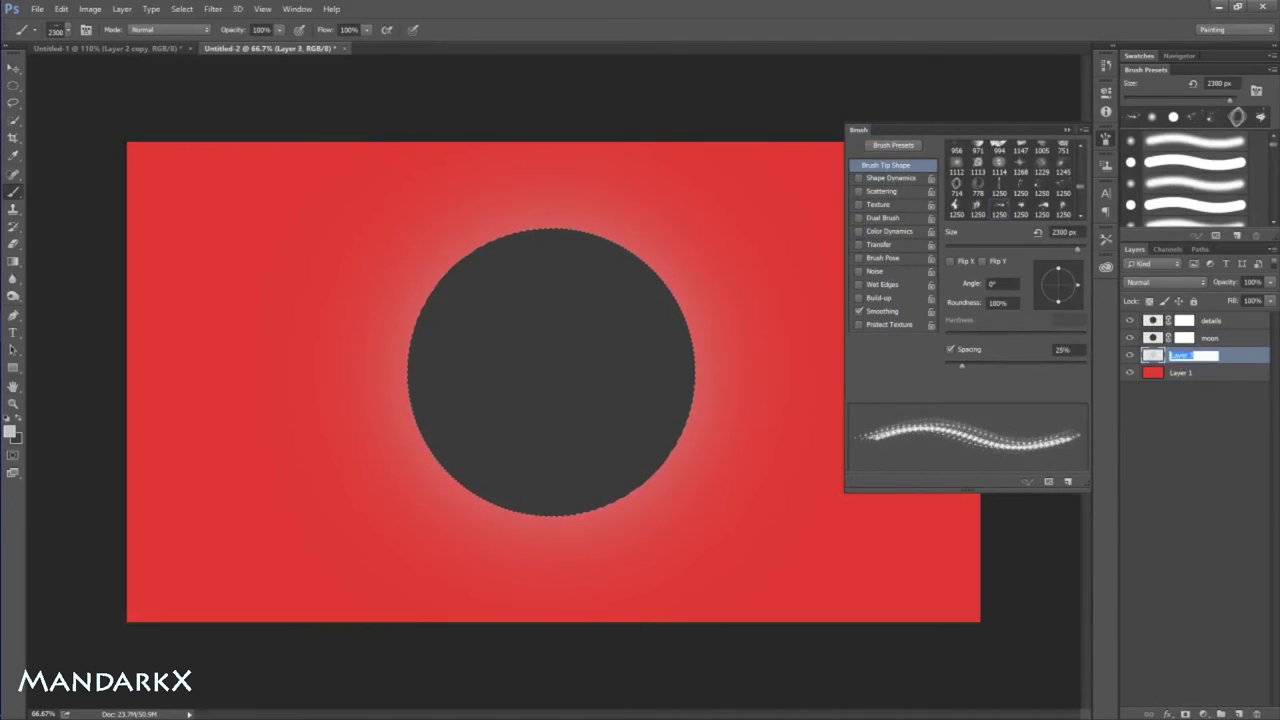
{"action": "type", "text": "shadow"}
{"action": "key", "text": "Return"}
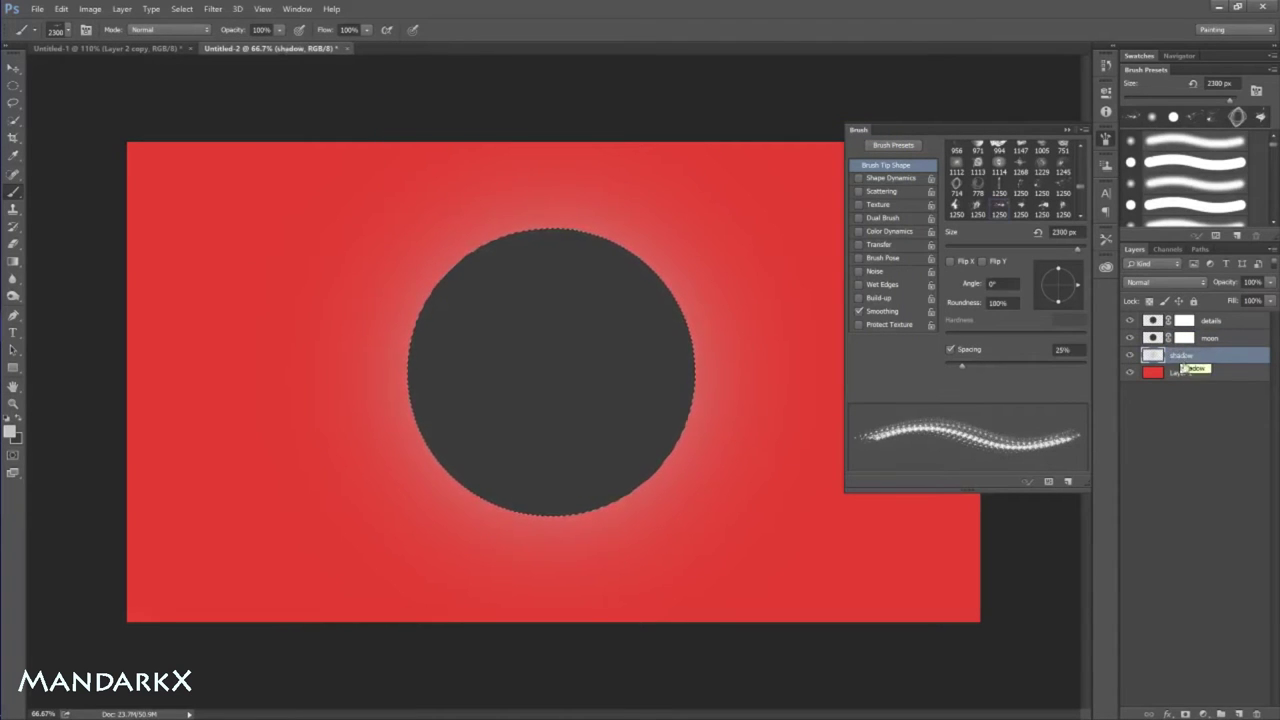
Step: Rename Layer 1 to 'negative space'
{"action": "left_click", "coordinate": [1181, 374]}
{"action": "double_click", "coordinate": [1181, 373]}
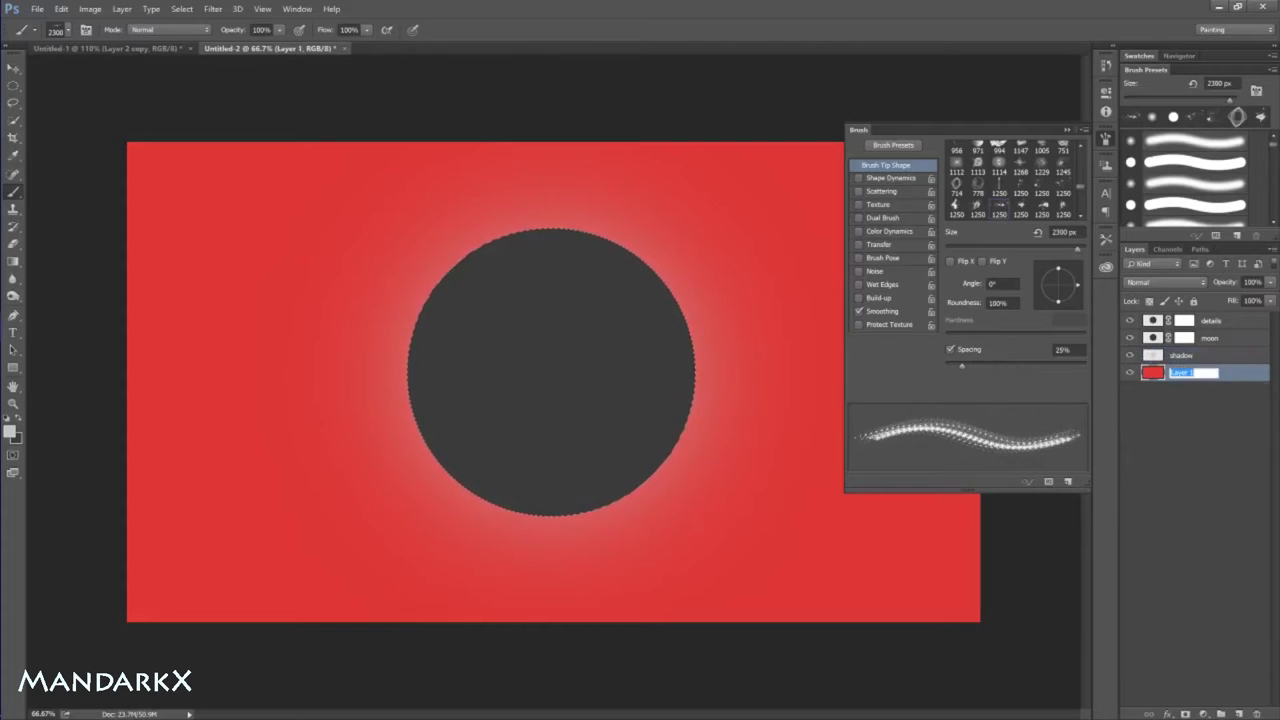
{"action": "type", "text": "negativespace"}
{"action": "key", "text": "Return"}
Step: Select the details layer, pick a texture brush preset, and set its opacity to 5%
{"action": "left_click", "coordinate": [1211, 321]}
{"action": "left_click_drag", "start_coordinate": [1271, 283], "coordinate": [1238, 298]}
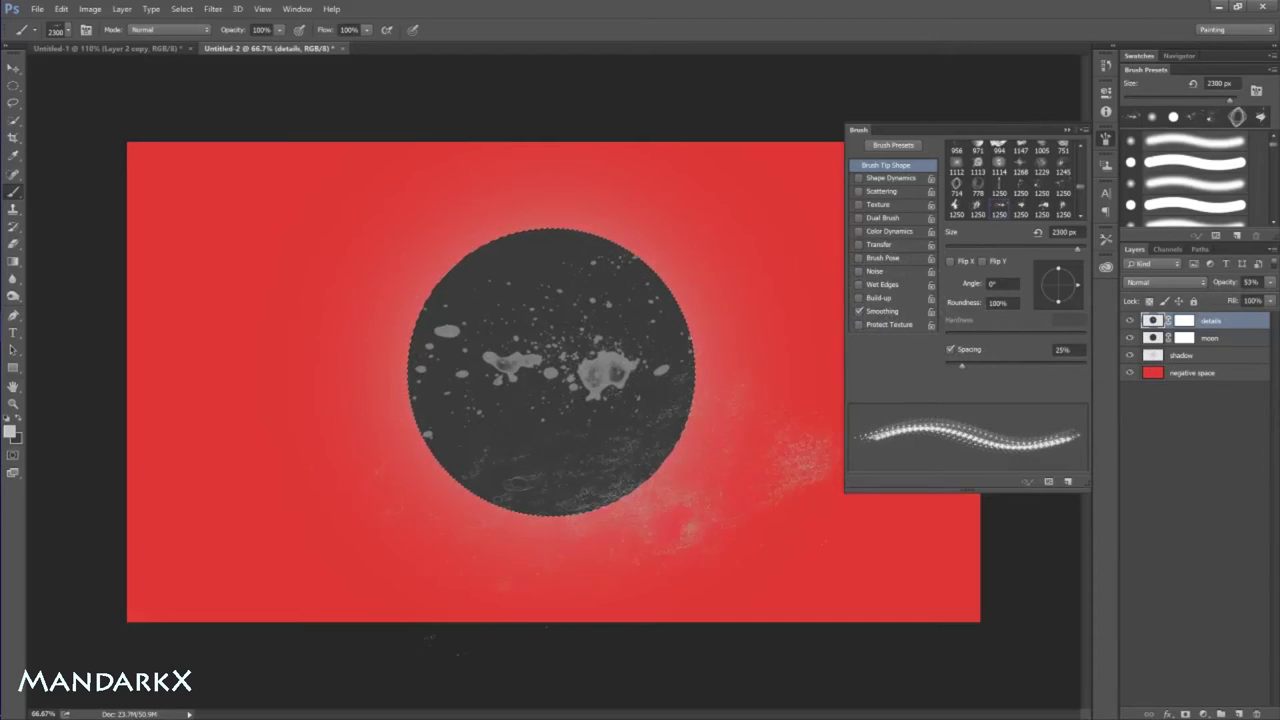
{"action": "left_click", "coordinate": [1270, 283]}
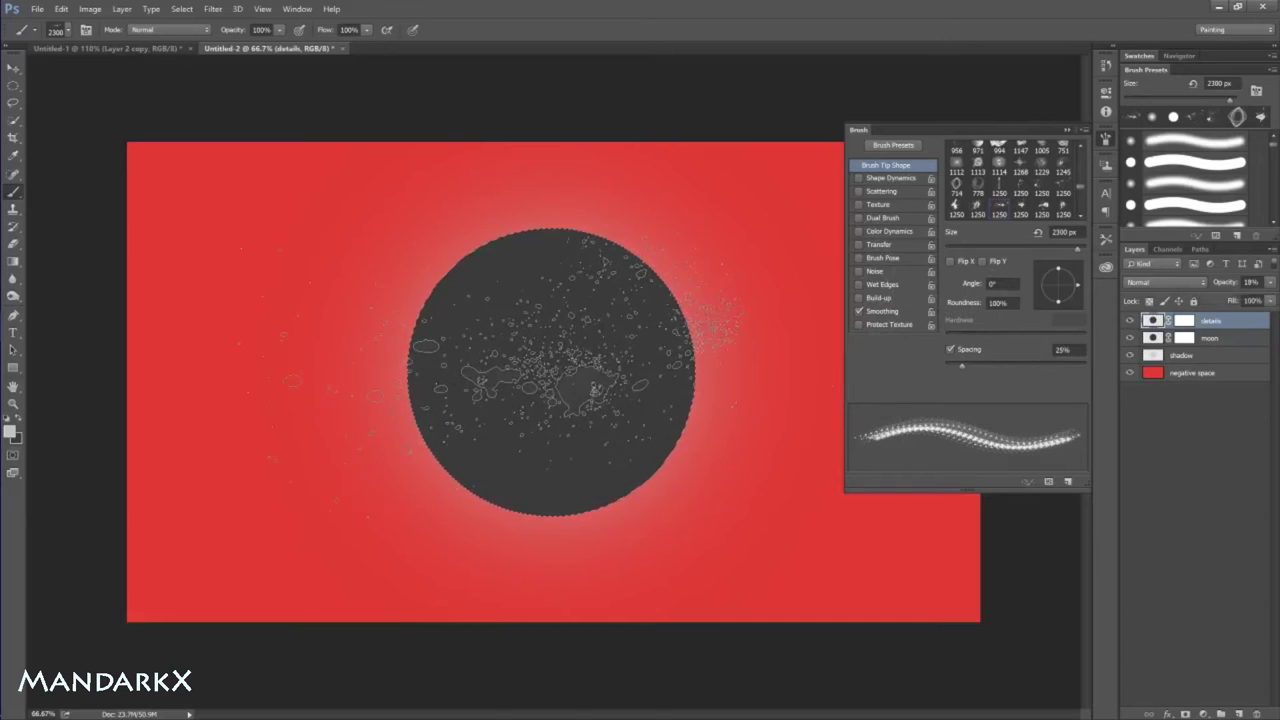
{"action": "left_click", "coordinate": [1214, 117]}
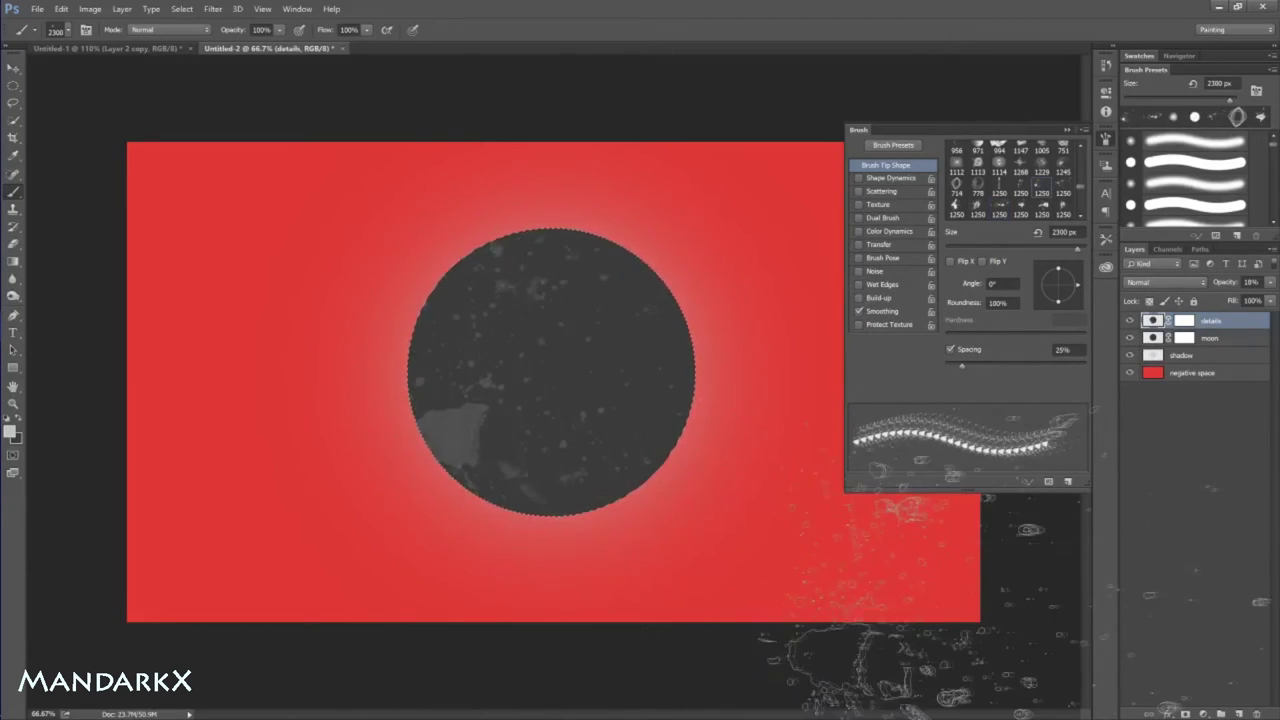
{"action": "left_click", "coordinate": [1272, 284]}
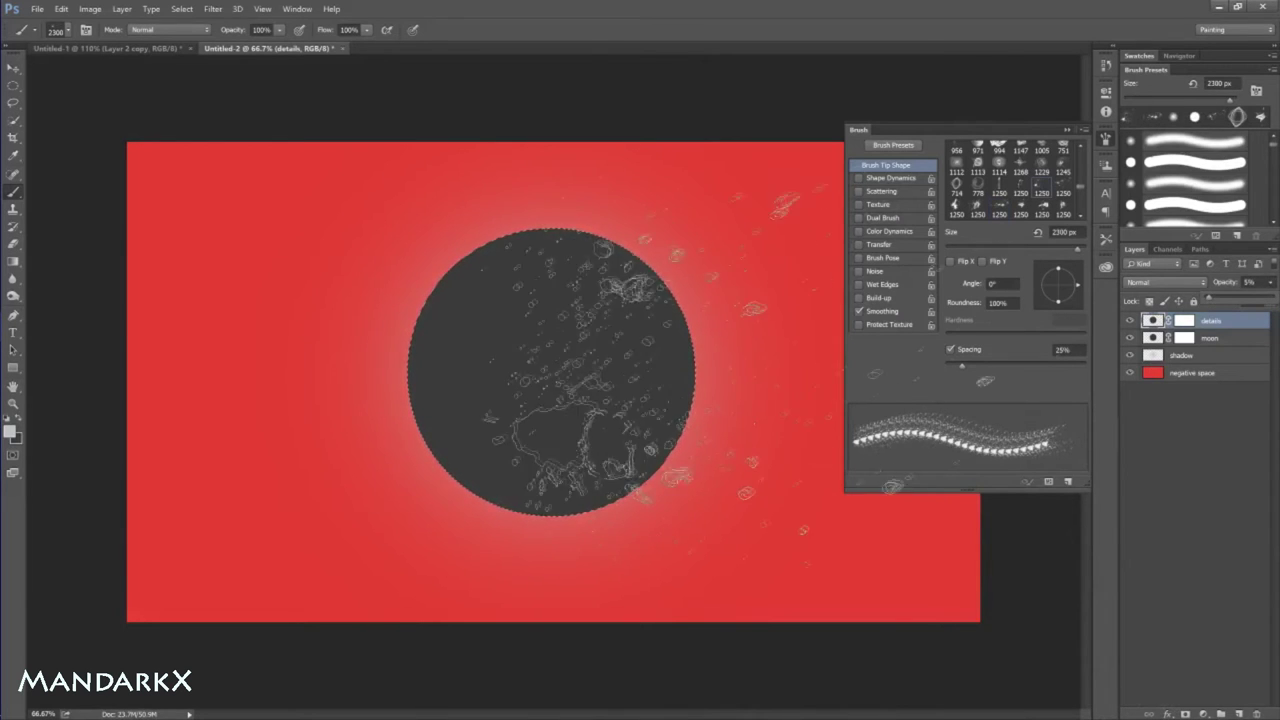
{"action": "key", "text": "Return"}
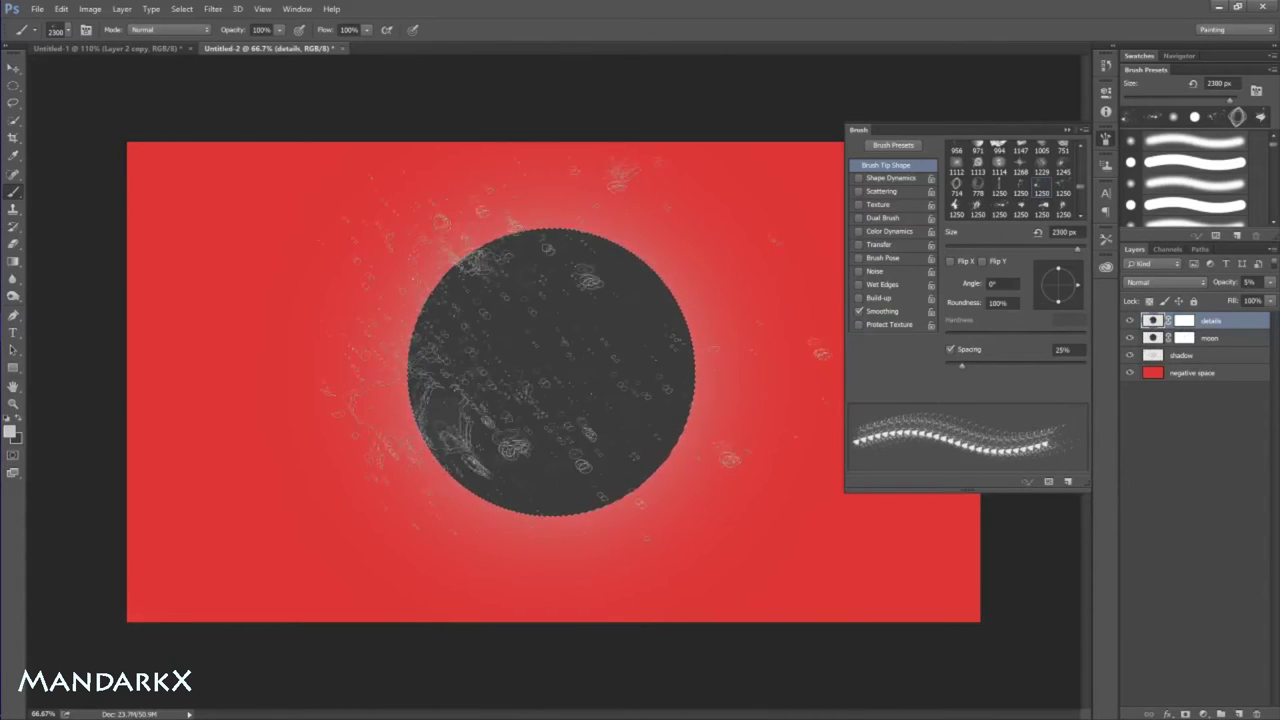
Step: Invert the selection to the area around the moon and enlarge the brush to 3800 px
{"action": "left_click", "coordinate": [213, 8]}
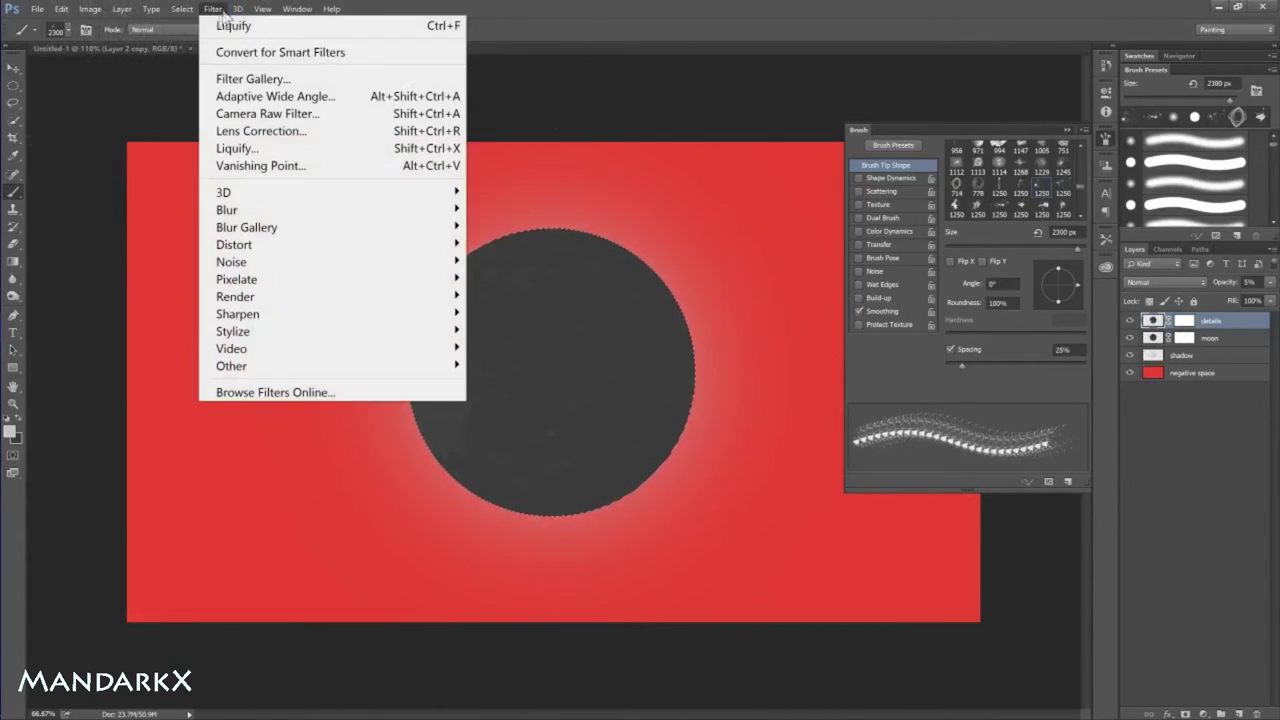
{"action": "left_click", "coordinate": [214, 23]}
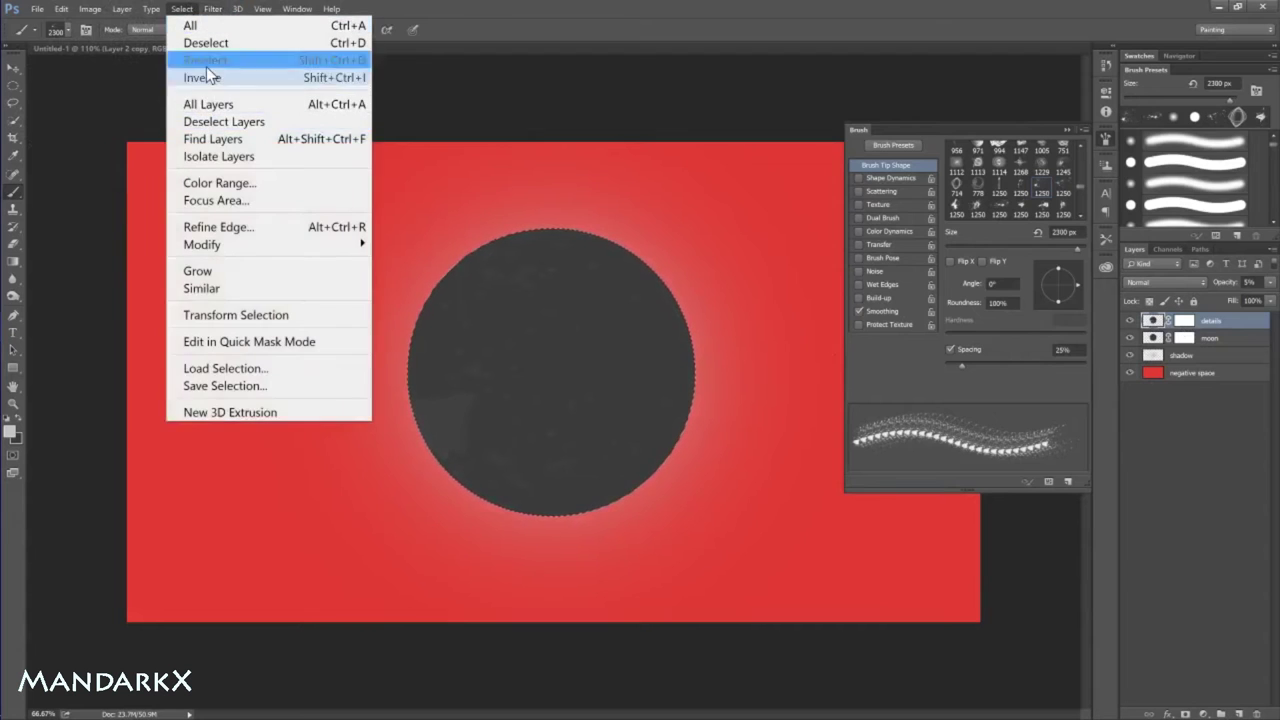
{"action": "left_click", "coordinate": [200, 74]}
{"action": "key", "text": "bracketright"}
{"action": "key", "text": "bracketright"}
{"action": "key", "text": "bracketright"}
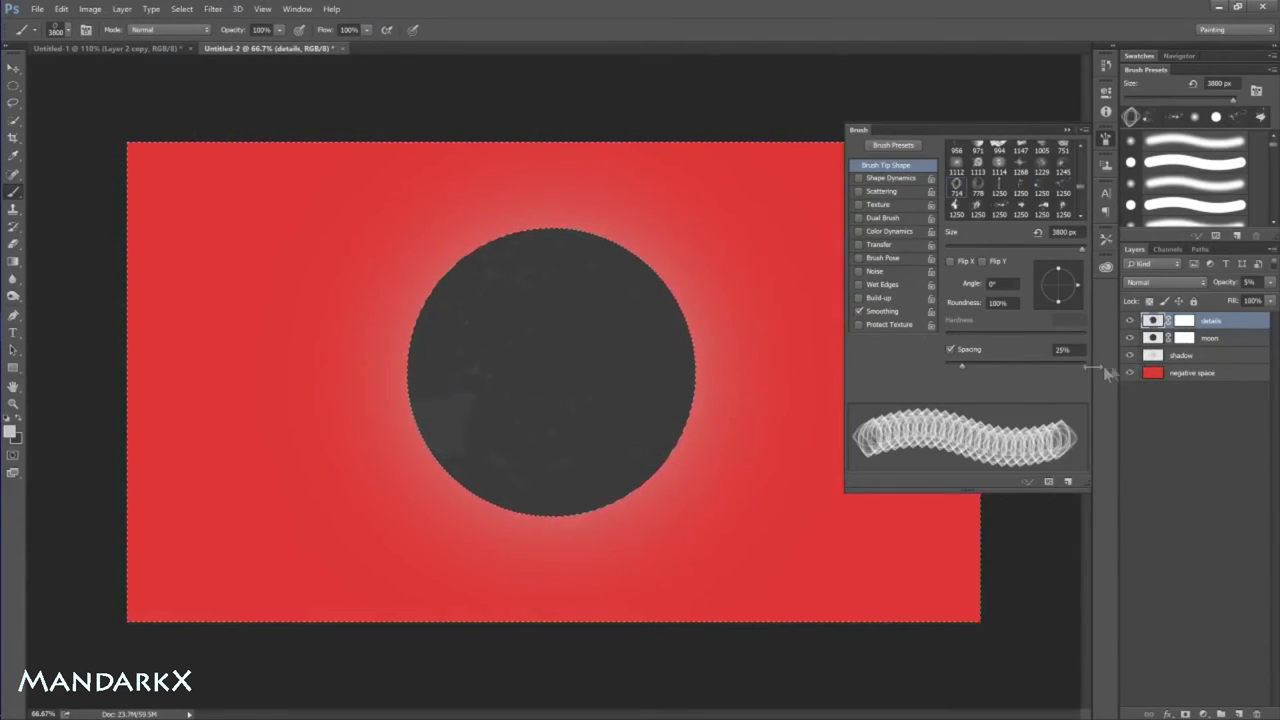
Step: Duplicate the details layer and name the copy 'background details'
{"action": "right_click", "coordinate": [1237, 330]}
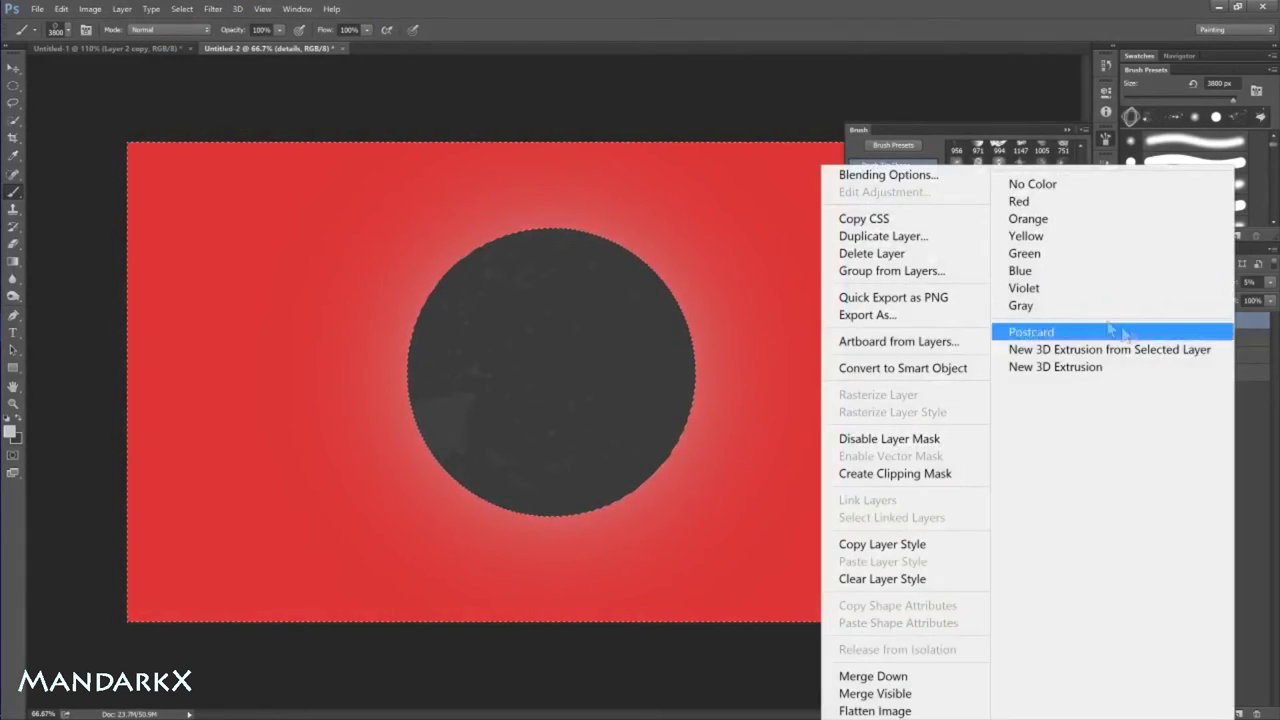
{"action": "left_click", "coordinate": [870, 237]}
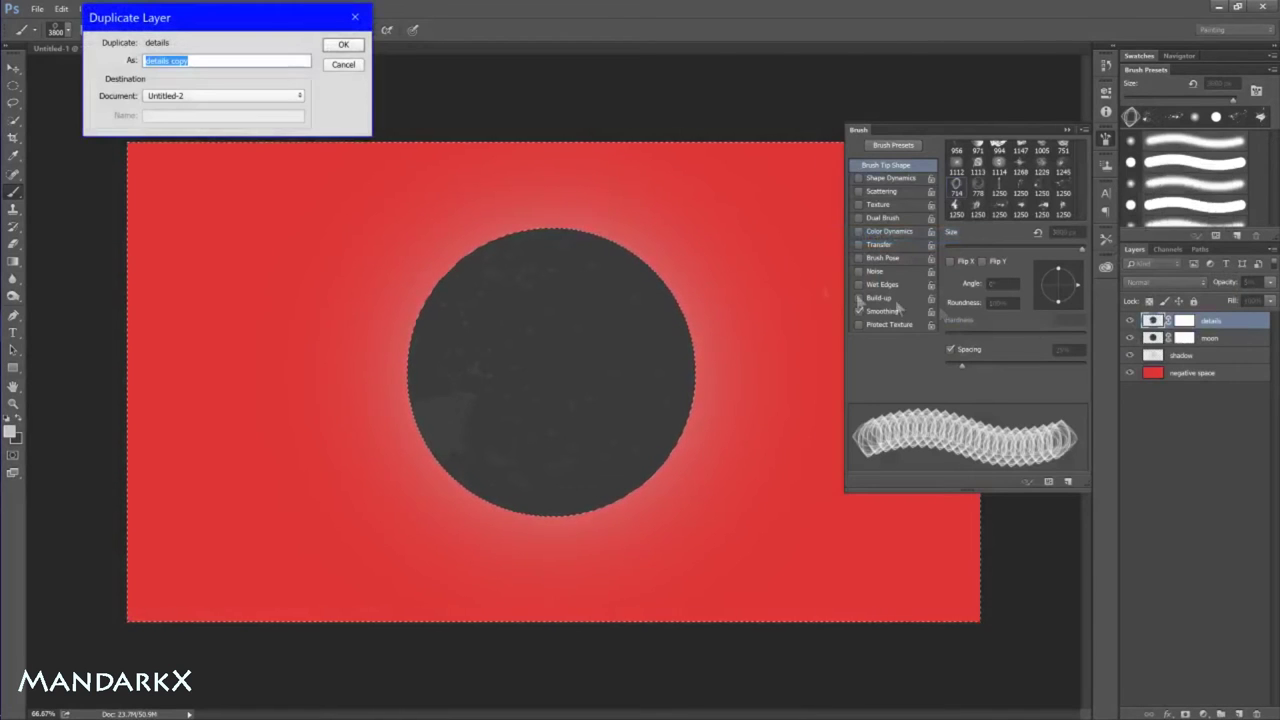
{"action": "key", "text": "Return"}
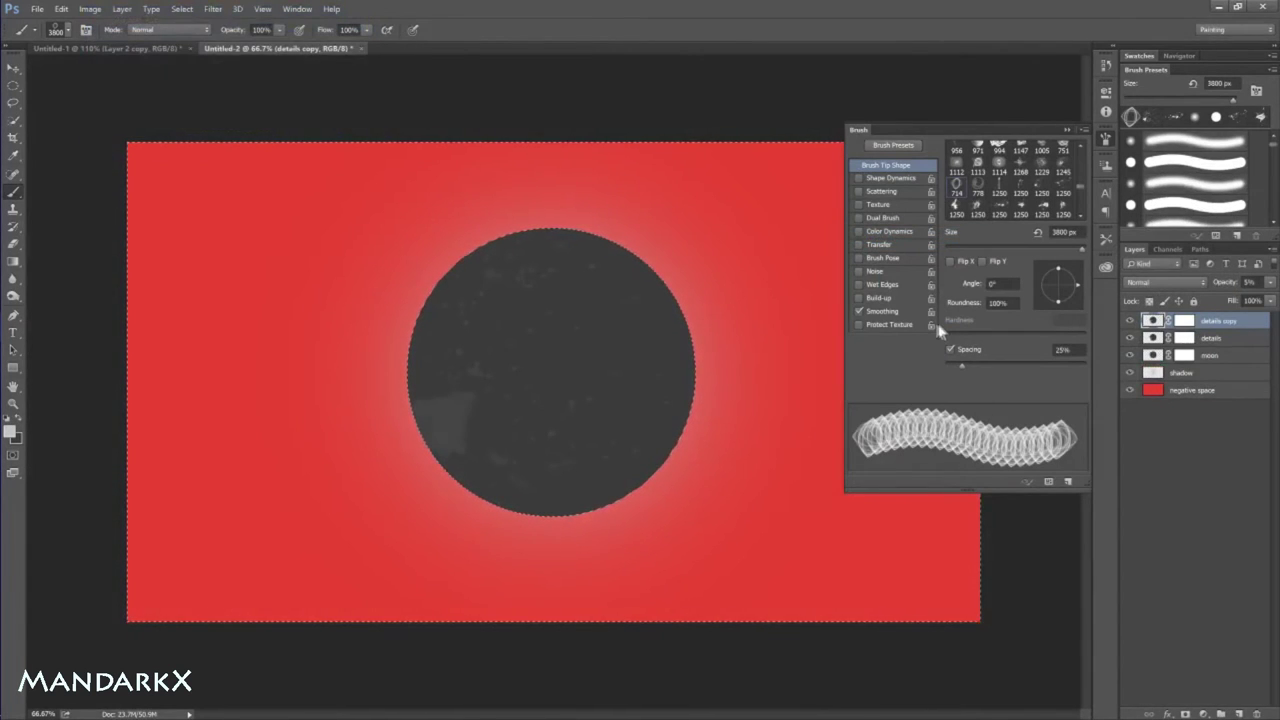
{"action": "double_click", "coordinate": [1212, 321]}
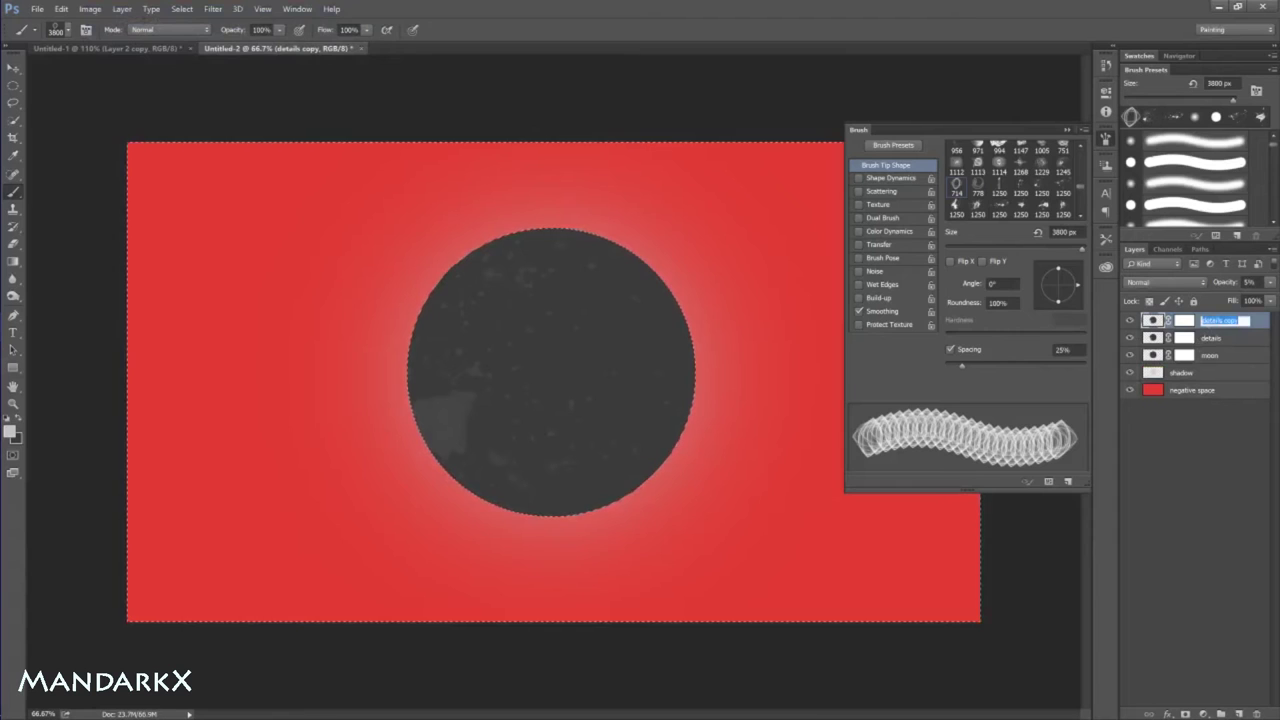
{"action": "type", "text": "background"}
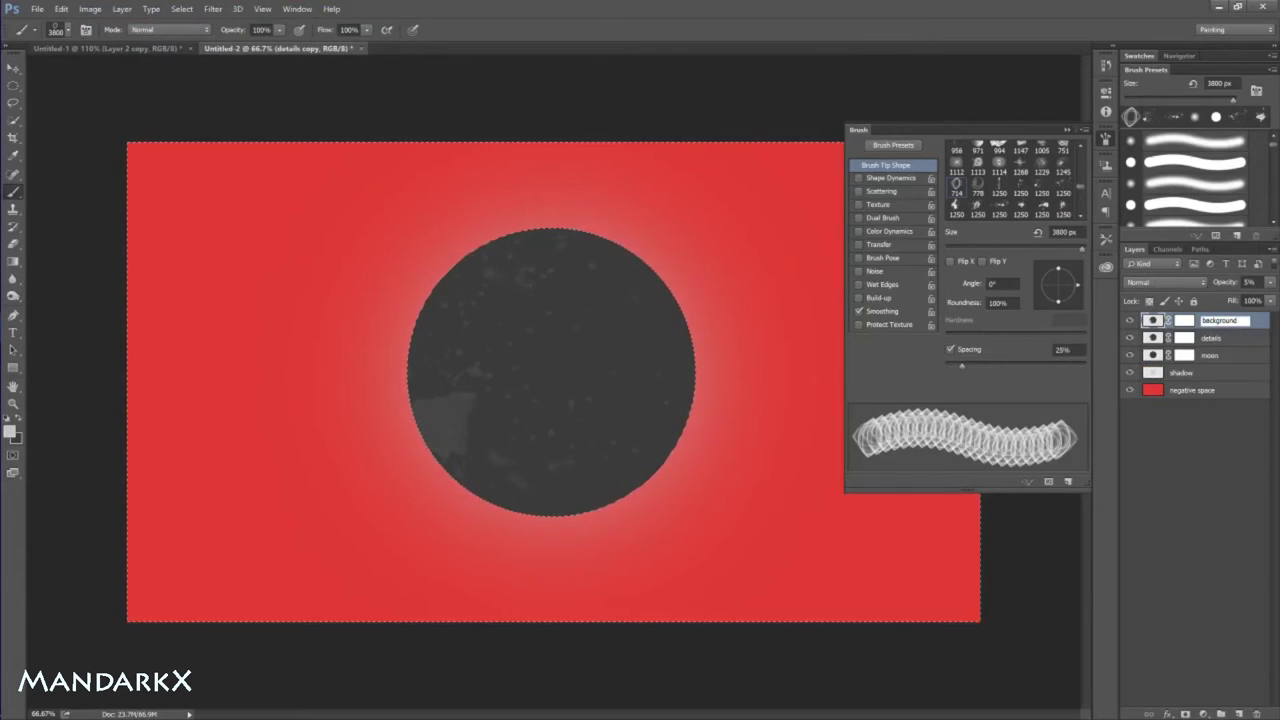
{"action": "type", "text": " details"}
{"action": "key", "text": "Return"}
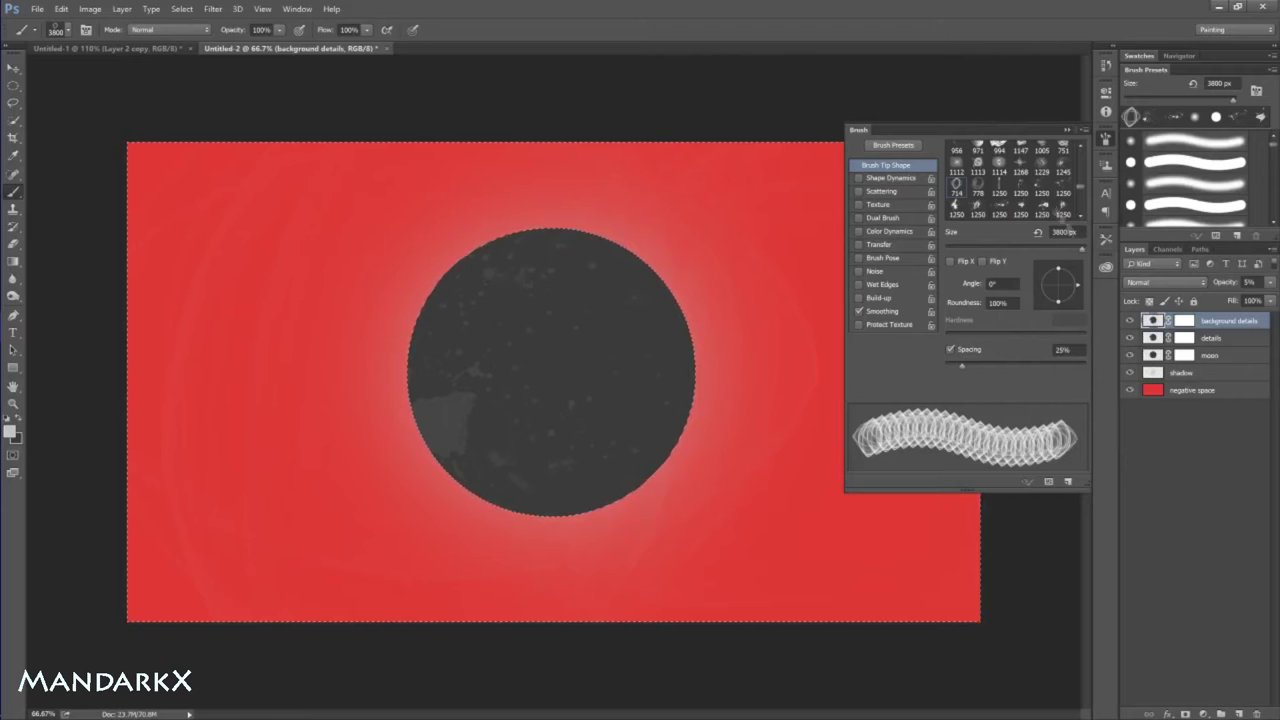
Step: Stamp faint grunge texture on the red background with a 1250 px brush, then reactivate the details layer
{"action": "left_click", "coordinate": [1020, 164]}
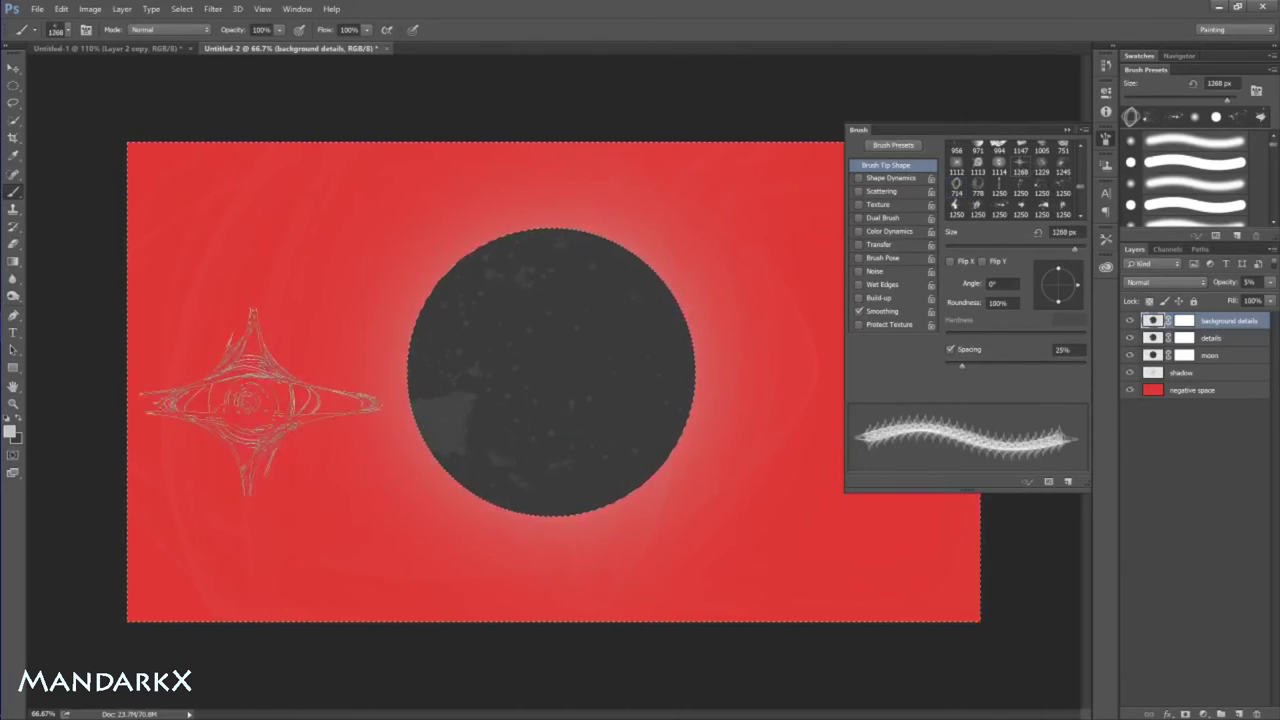
{"action": "scroll", "coordinate": [1020, 180], "scroll_direction": "down", "scroll_amount": 3}
{"action": "scroll", "coordinate": [1040, 184], "scroll_direction": "down", "scroll_amount": 3}
{"action": "left_click", "coordinate": [1040, 201]}
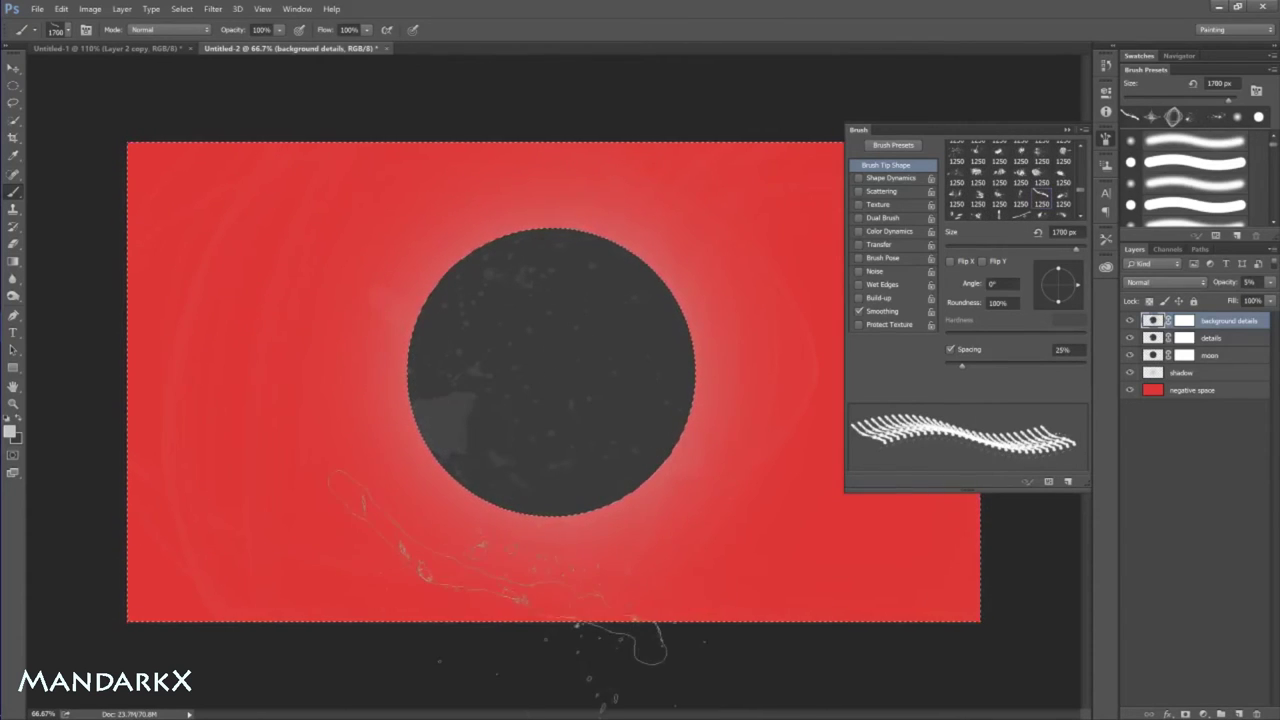
{"action": "left_click", "coordinate": [1062, 212]}
{"action": "scroll", "coordinate": [1030, 190], "scroll_direction": "down", "scroll_amount": 2}
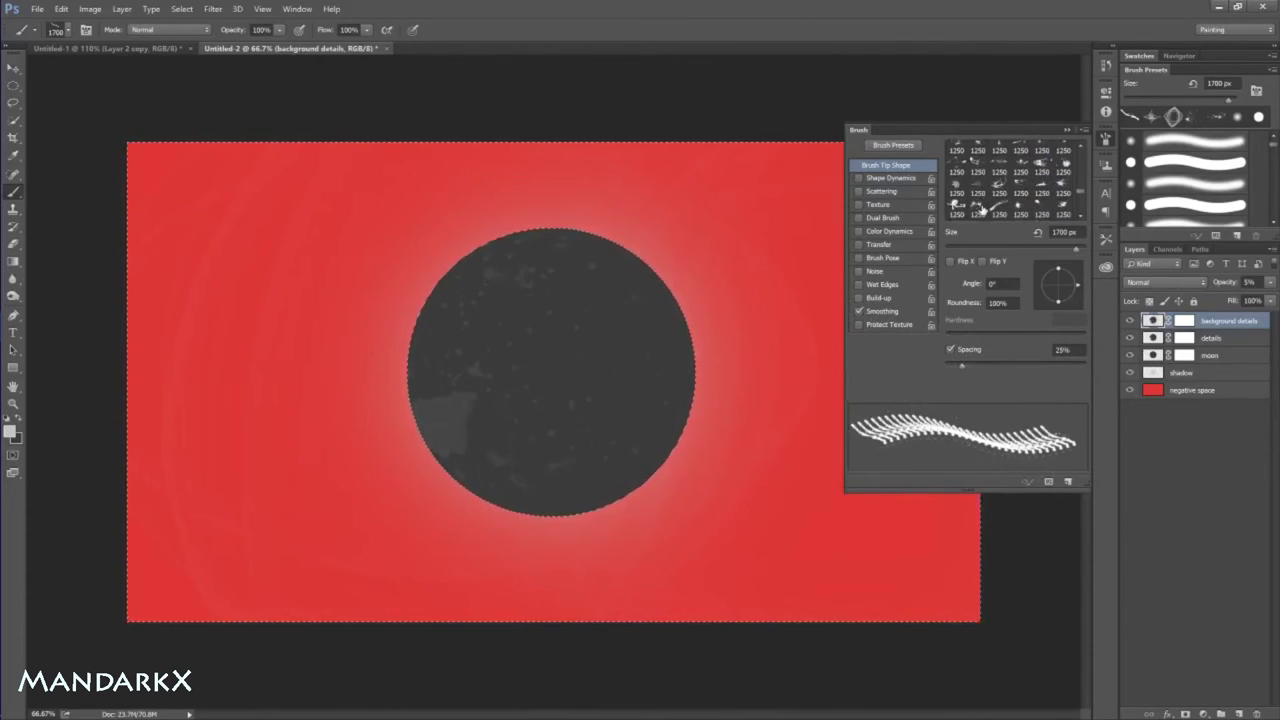
{"action": "left_click", "coordinate": [975, 212]}
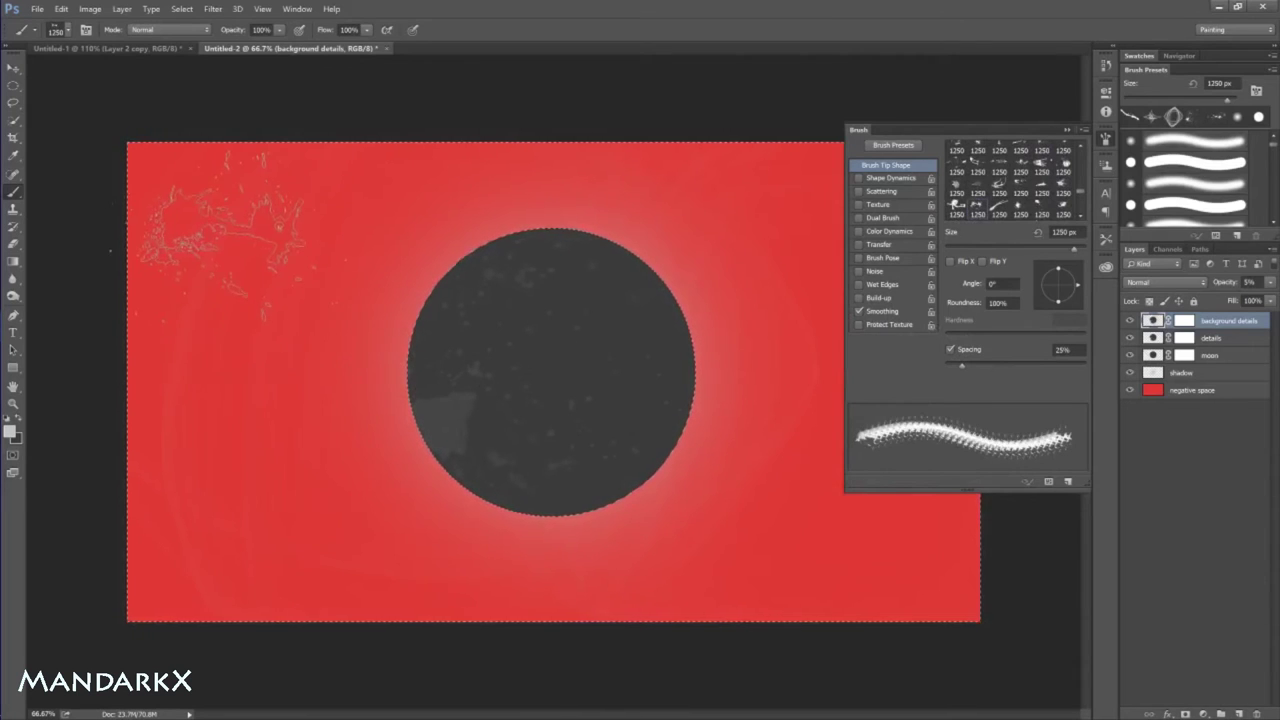
{"action": "left_click", "coordinate": [768, 522]}
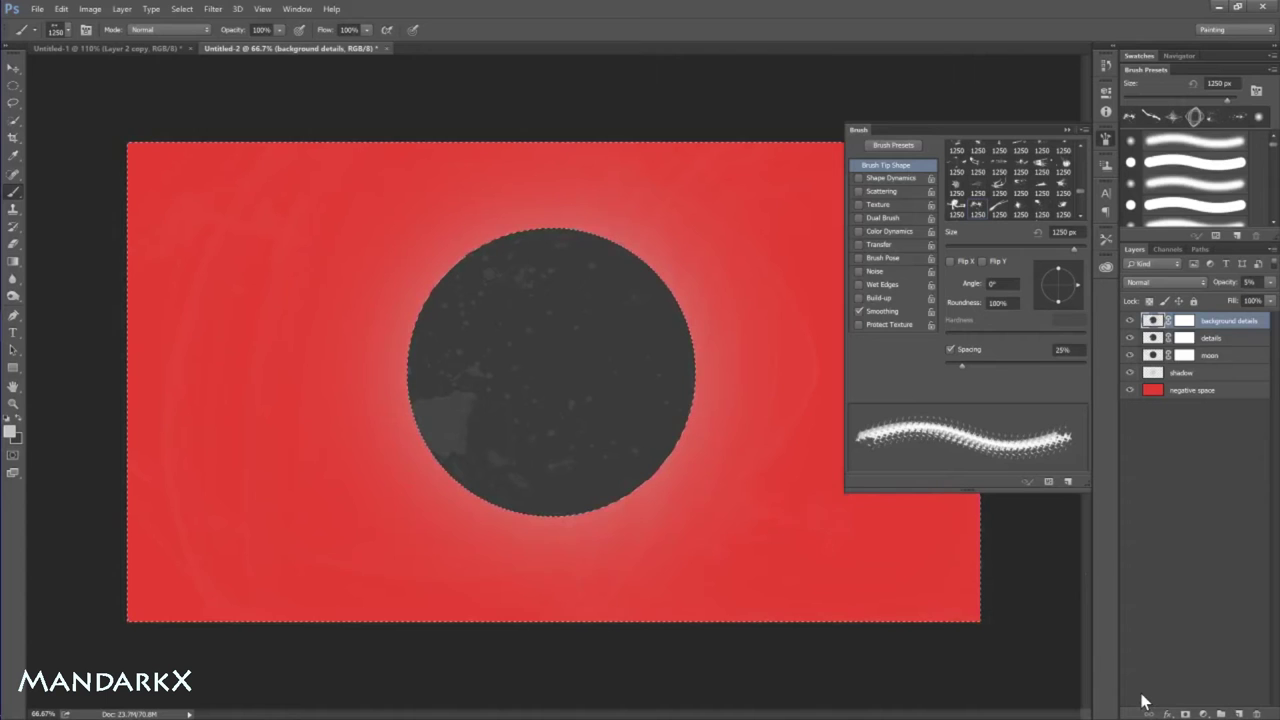
{"action": "left_click", "coordinate": [1152, 338]}
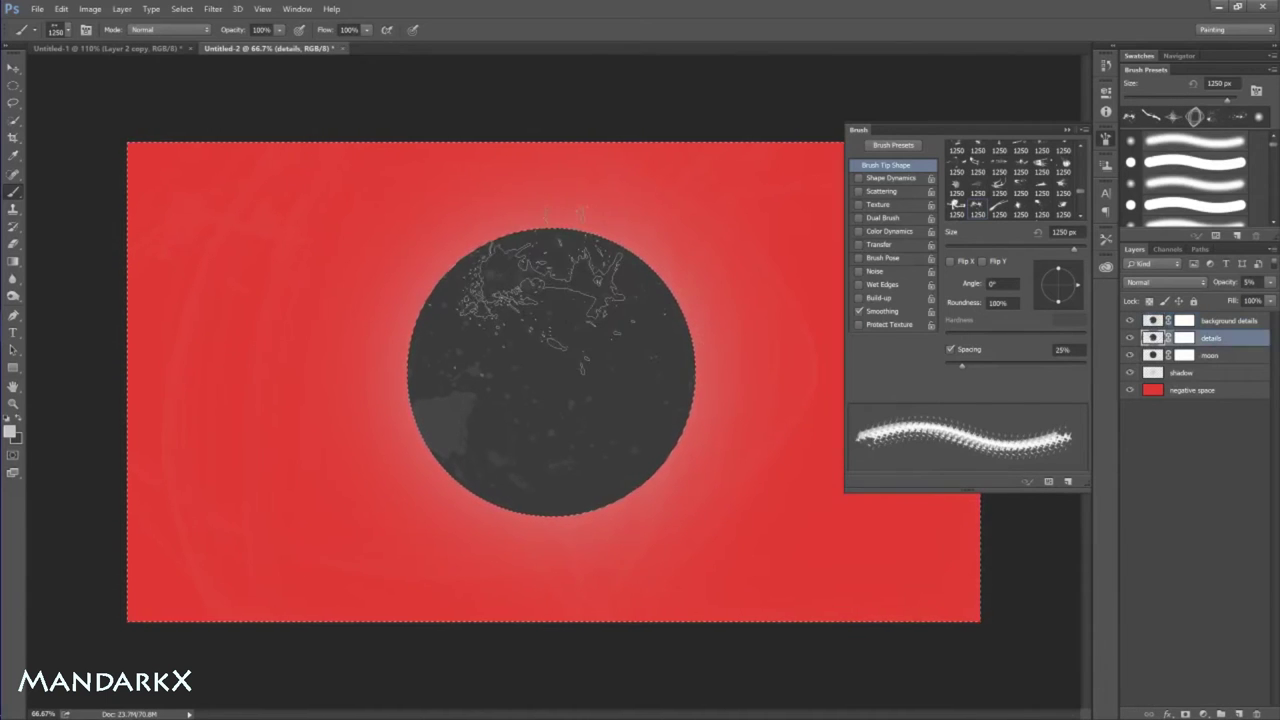
{"action": "left_click", "coordinate": [182, 9]}
{"action": "left_click", "coordinate": [226, 200]}
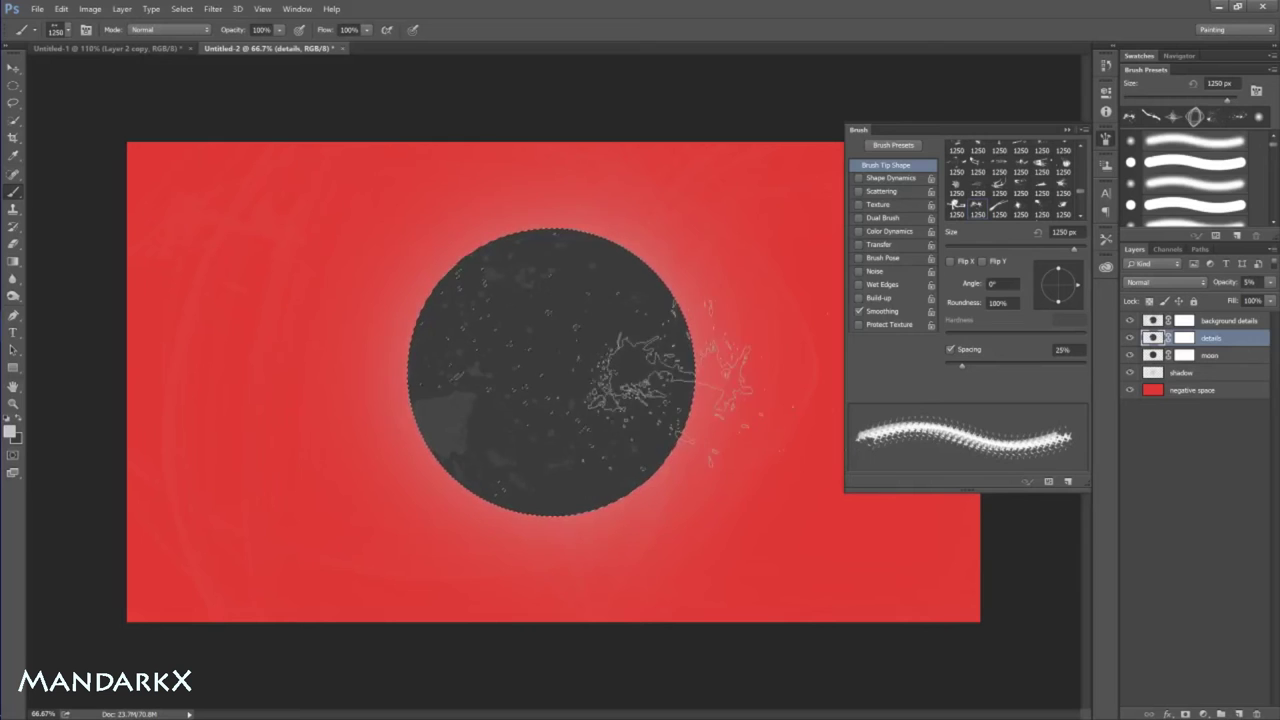
{"action": "scroll", "coordinate": [700, 290], "scroll_direction": "up", "scroll_amount": 2}
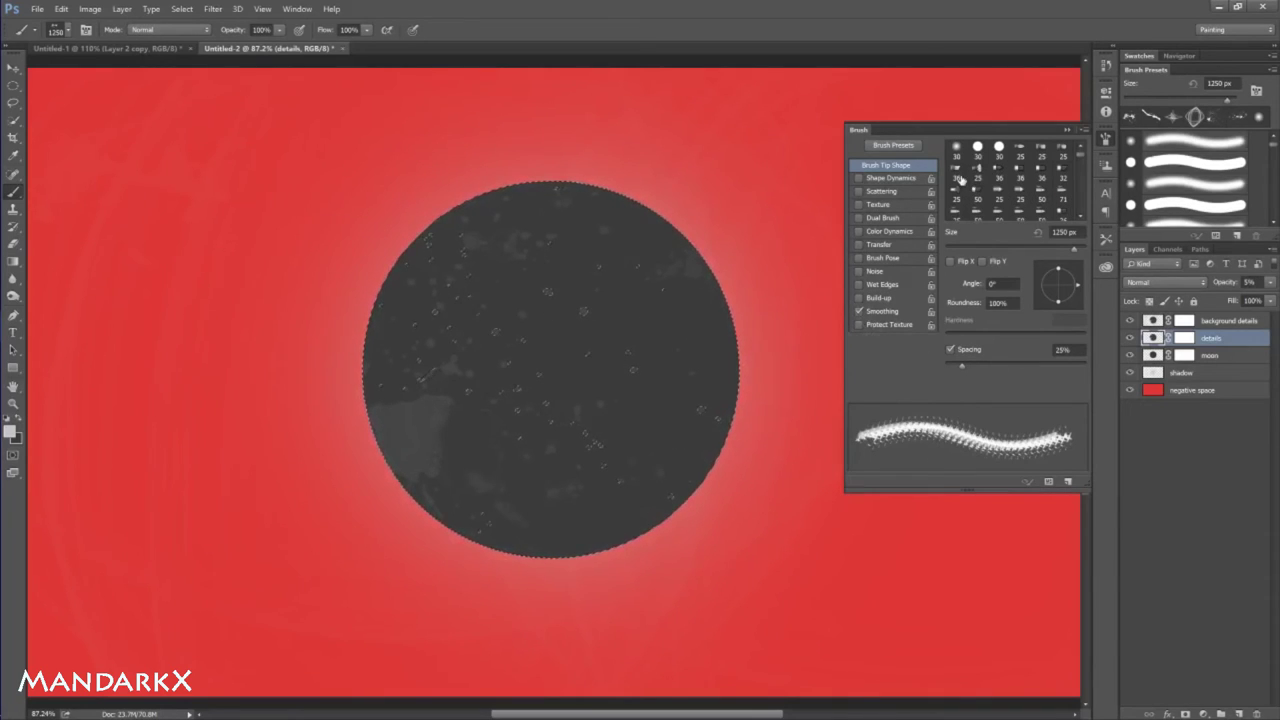
Step: Set up a bristle brush with 73% bristles at 300 px
{"action": "left_click", "coordinate": [959, 178]}
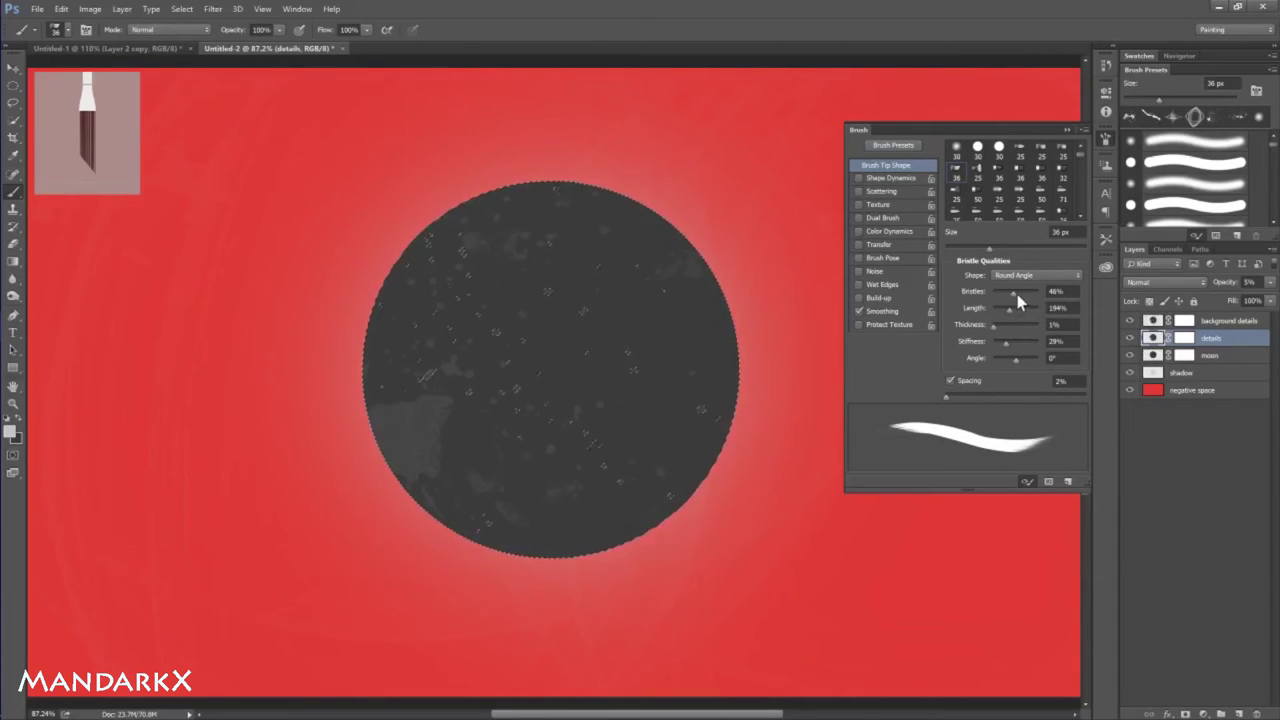
{"action": "mouse_move", "coordinate": [1014, 295]}
{"action": "left_mouse_down"}
{"action": "mouse_move", "coordinate": [1026, 293]}
{"action": "mouse_move", "coordinate": [1021, 312]}
{"action": "left_mouse_up"}
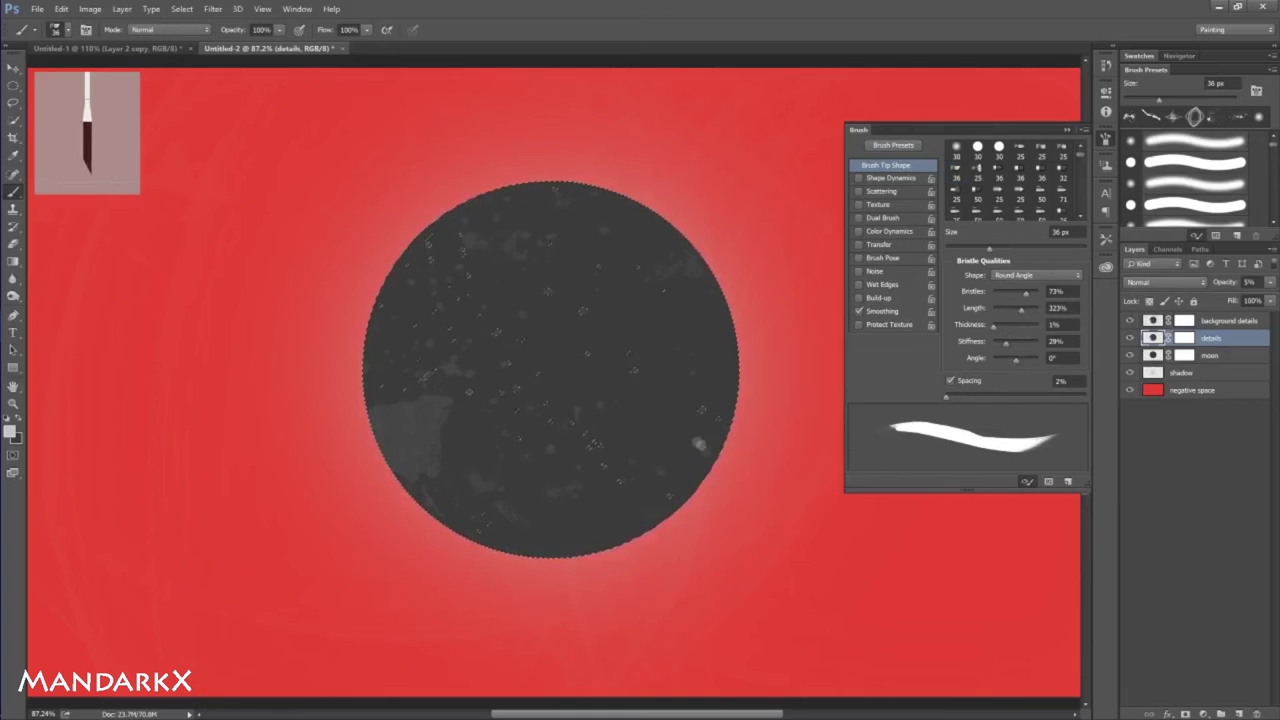
{"action": "key", "text": "bracketright"}
{"action": "key", "text": "bracketright"}
{"action": "key", "text": "bracketright"}
{"action": "key", "text": "bracketright"}
{"action": "key", "text": "bracketright"}
{"action": "key", "text": "bracketright"}
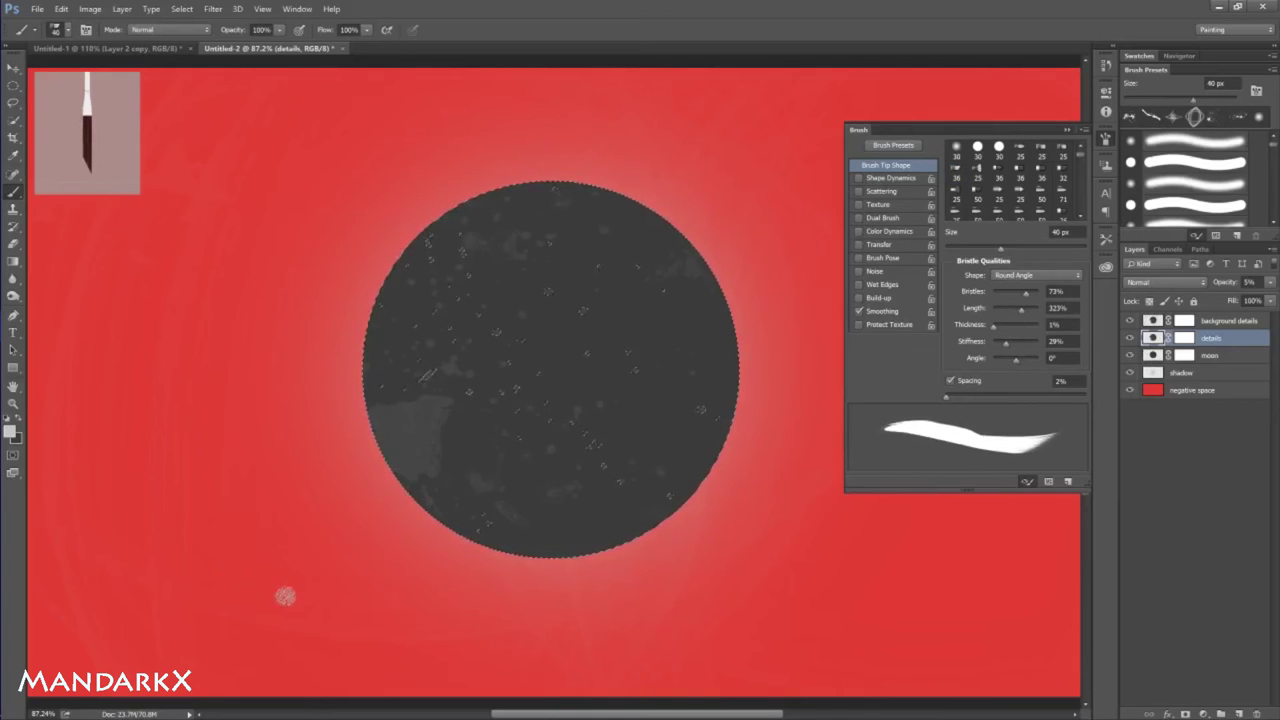
{"action": "key", "text": "F5"}
{"action": "key", "text": "bracketright"}
{"action": "key", "text": "bracketright"}
{"action": "key", "text": "bracketright"}
{"action": "key", "text": "bracketright"}
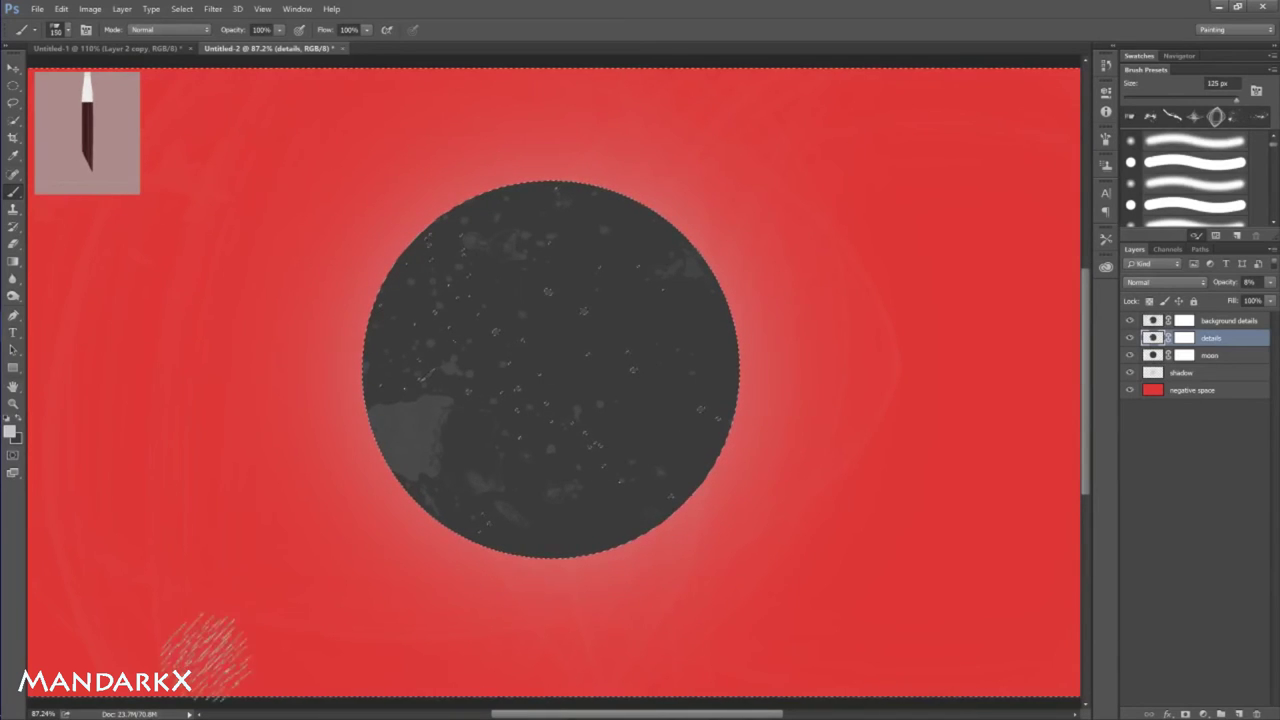
{"action": "key", "text": "bracketright"}
{"action": "key", "text": "bracketright"}
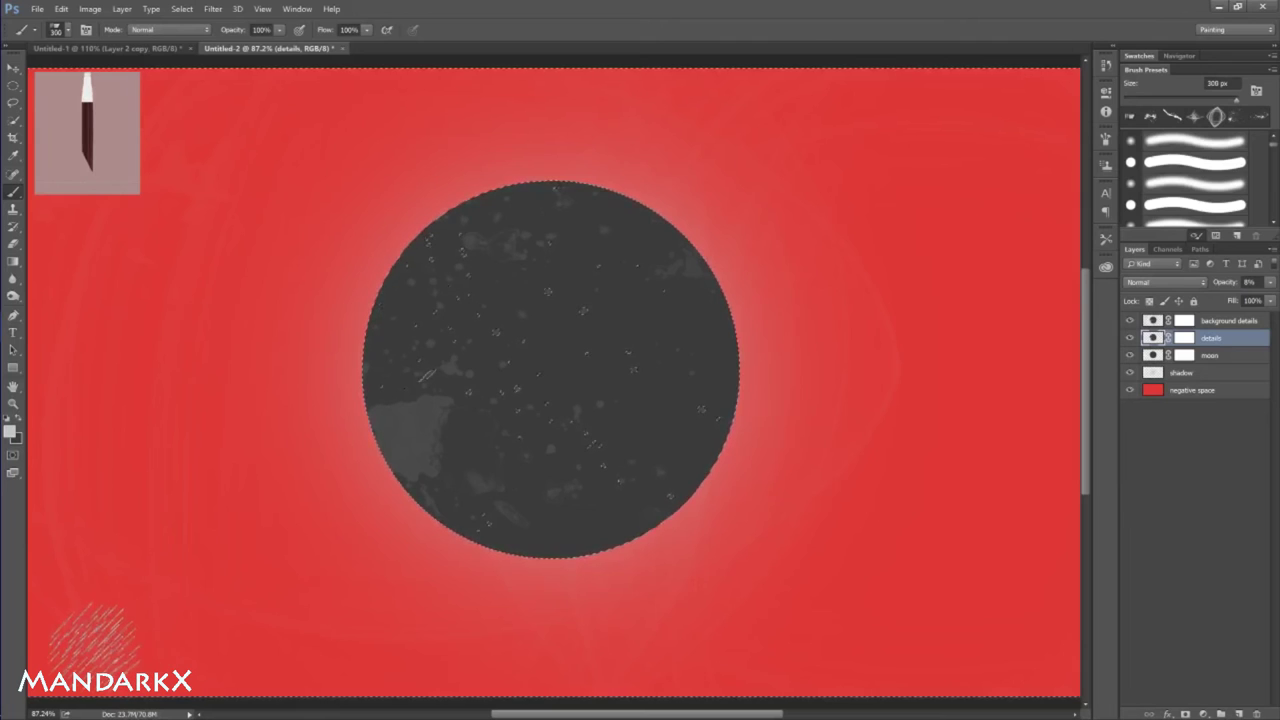
Step: Paint light bristle streaks across the left, bottom and upper-right background
{"action": "mouse_move", "coordinate": [100, 630]}
{"action": "left_mouse_down"}
{"action": "mouse_move", "coordinate": [75, 660]}
{"action": "mouse_move", "coordinate": [163, 503]}
{"action": "mouse_move", "coordinate": [295, 330]}
{"action": "left_mouse_up"}
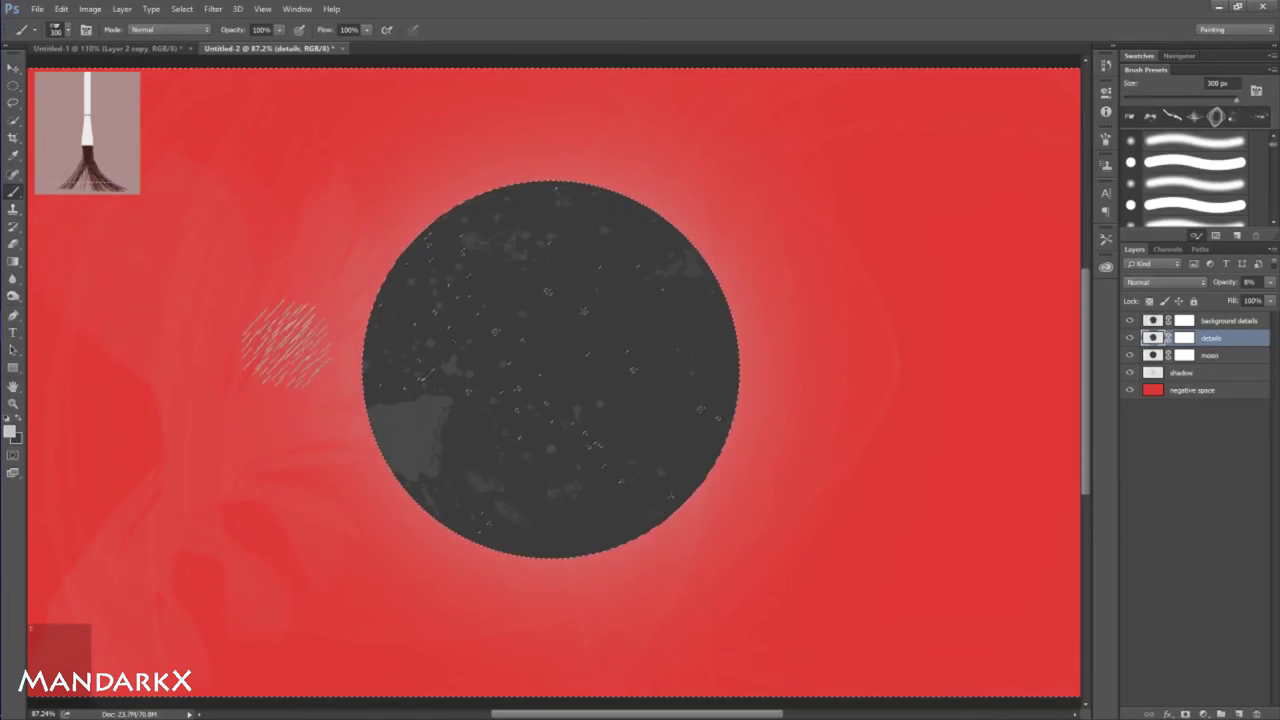
{"action": "left_click_drag", "start_coordinate": [295, 330], "coordinate": [429, 628]}
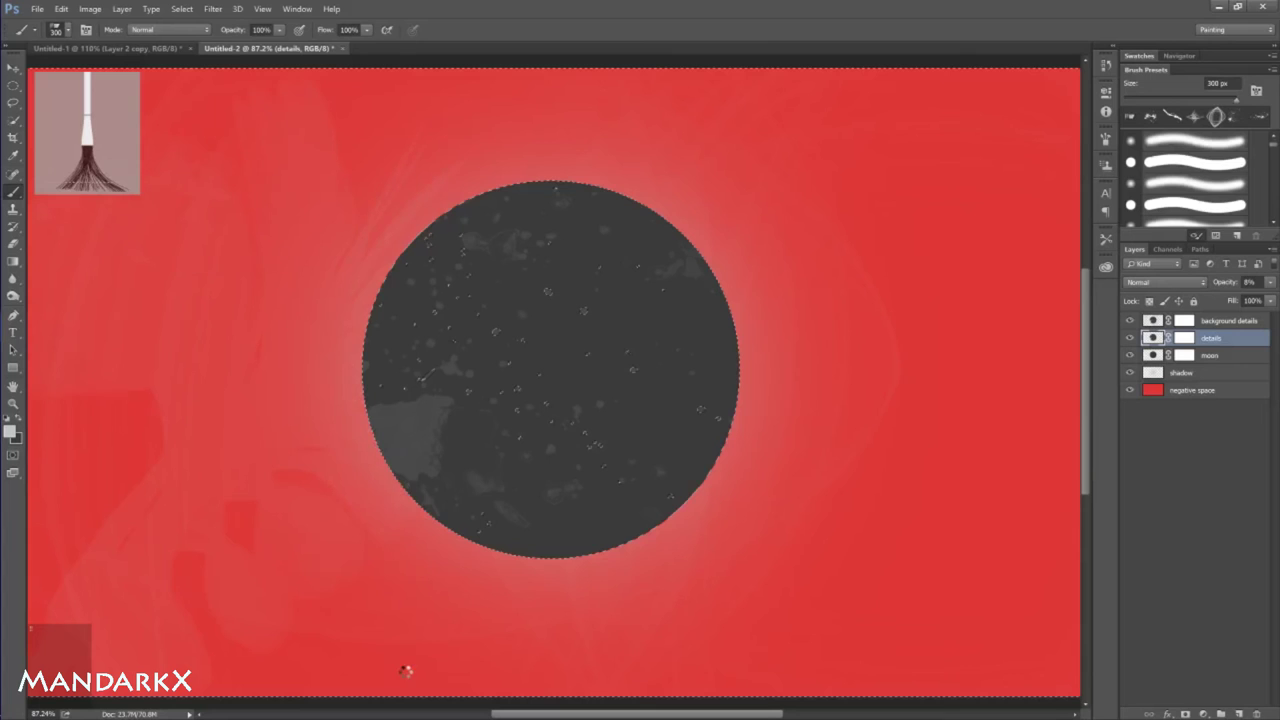
{"action": "key", "text": "0"}
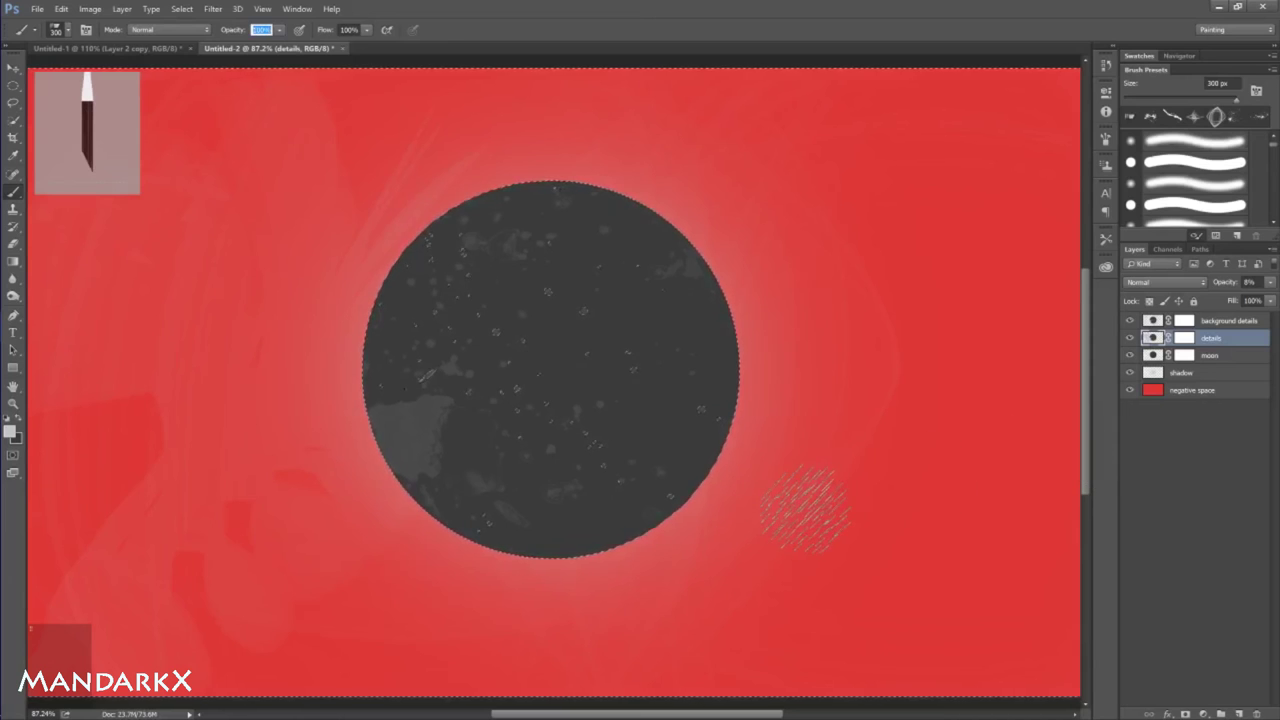
{"action": "key", "text": "Return"}
{"action": "key", "text": "ctrl+minus"}
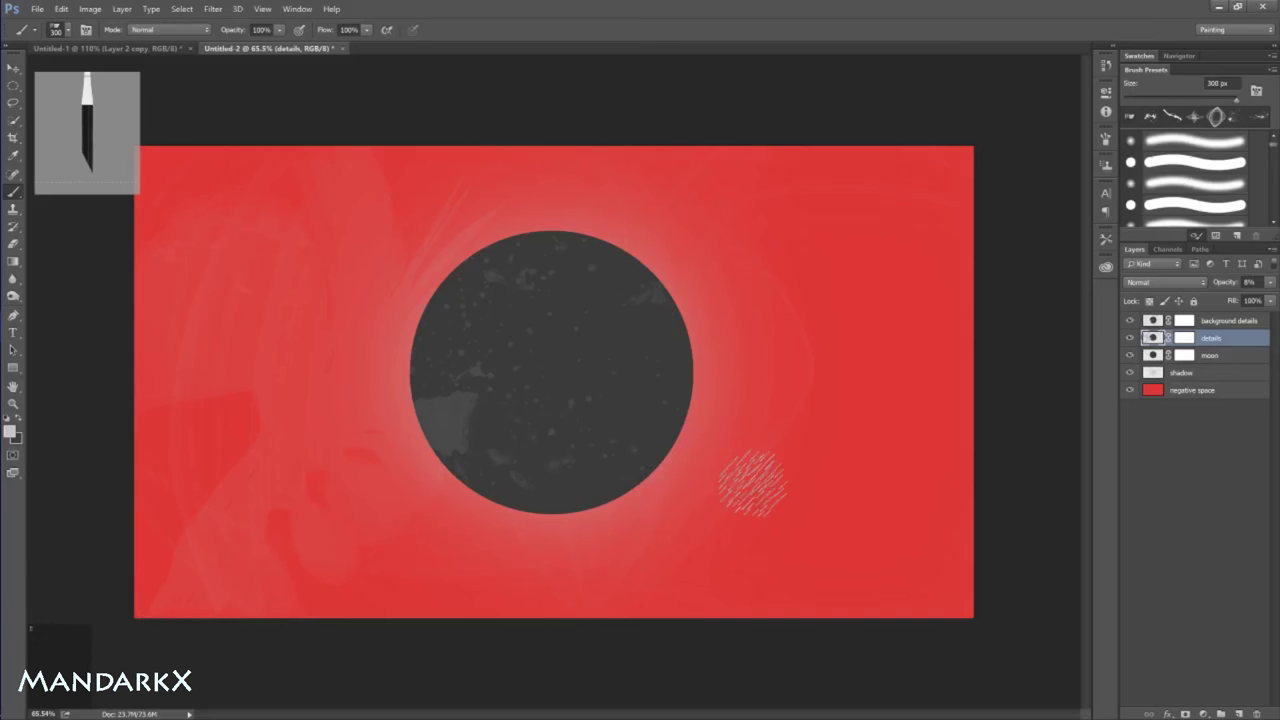
{"action": "mouse_move", "coordinate": [940, 172]}
{"action": "left_mouse_down"}
{"action": "mouse_move", "coordinate": [870, 166]}
{"action": "mouse_move", "coordinate": [822, 242]}
{"action": "mouse_move", "coordinate": [886, 351]}
{"action": "mouse_move", "coordinate": [909, 429]}
{"action": "mouse_move", "coordinate": [897, 474]}
{"action": "mouse_move", "coordinate": [757, 600]}
{"action": "mouse_move", "coordinate": [775, 578]}
{"action": "left_mouse_up"}
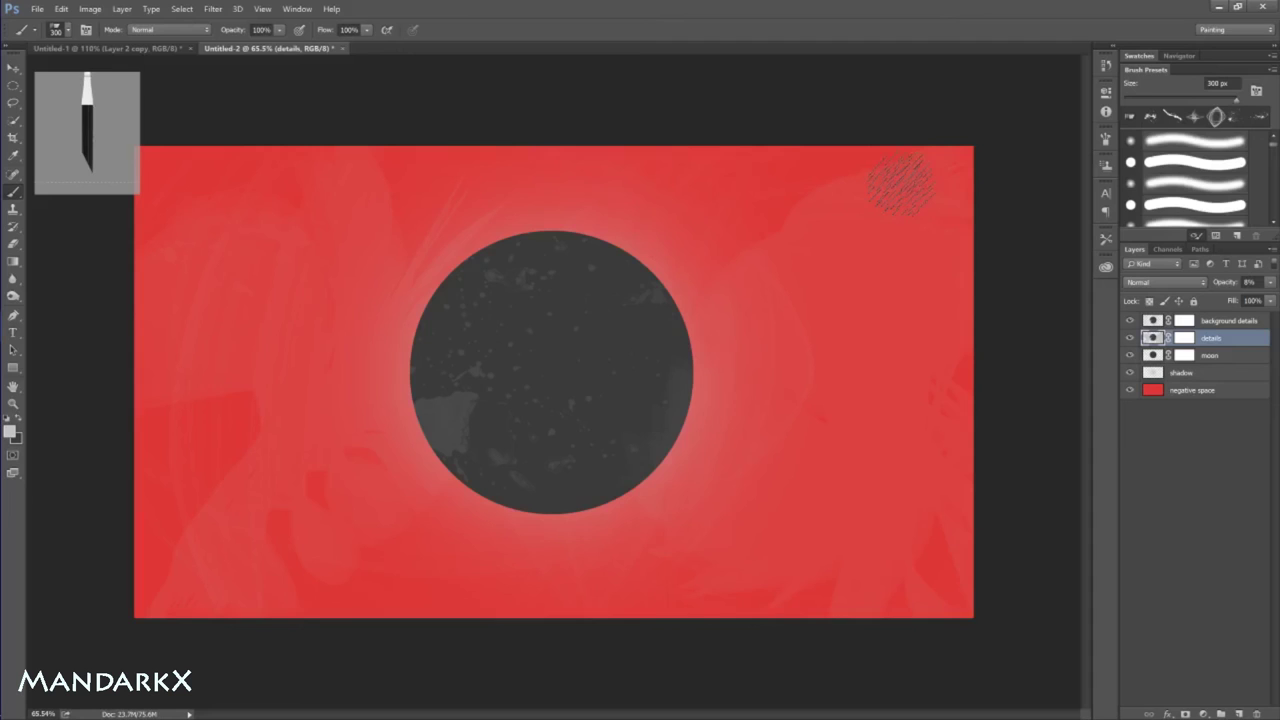
{"action": "left_click", "coordinate": [900, 182]}
{"action": "left_click", "coordinate": [1153, 323]}
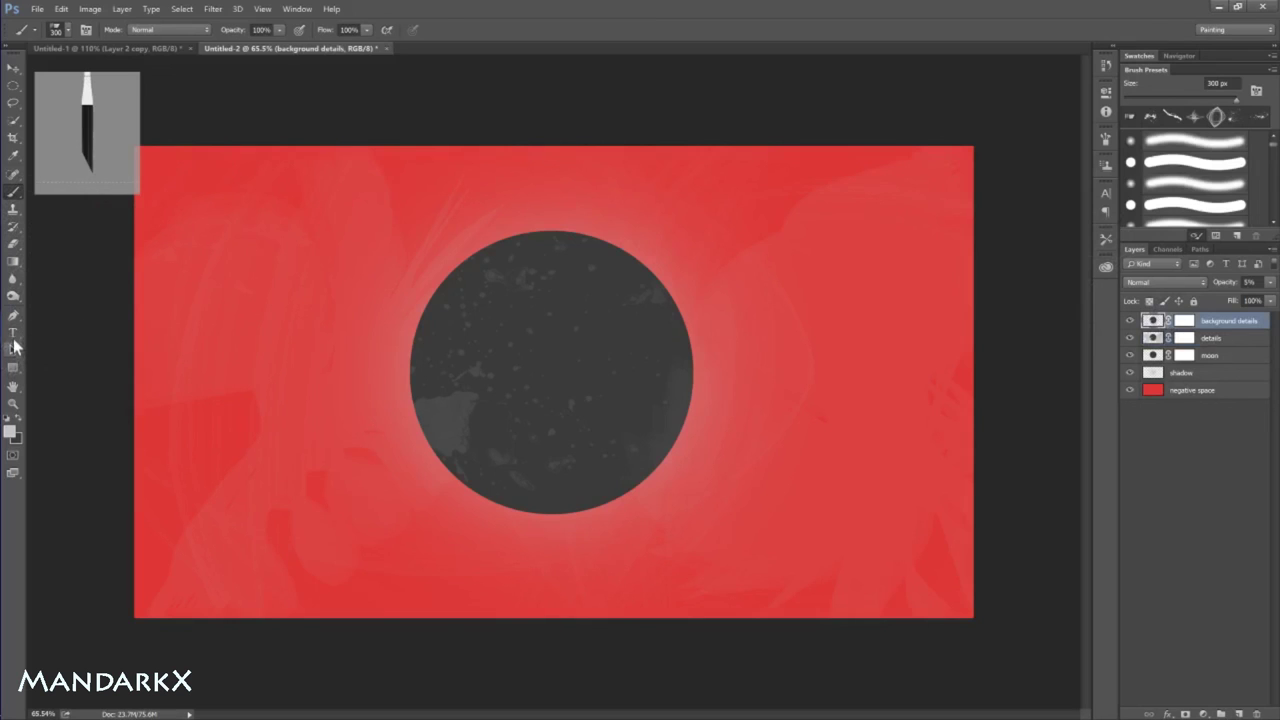
Step: Type the title 'Red Moon Glow' in the top-left corner of the canvas
{"action": "left_click", "coordinate": [13, 334]}
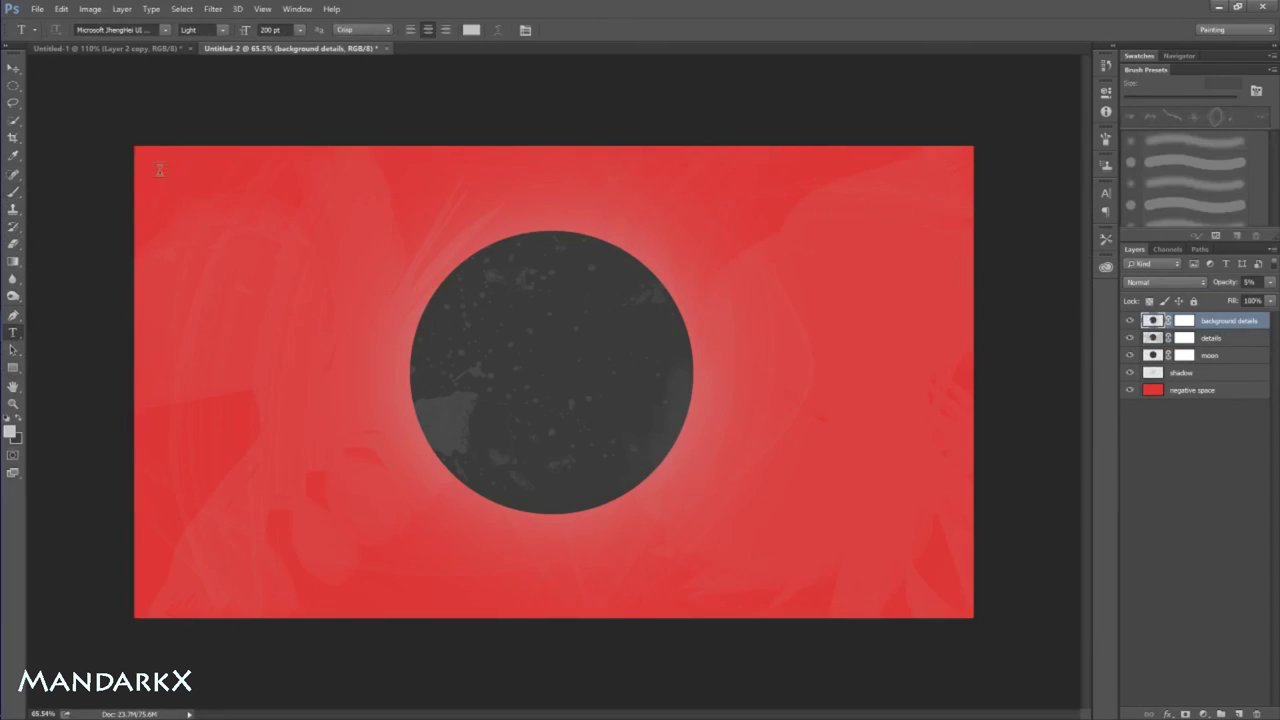
{"action": "left_click", "coordinate": [205, 172]}
{"action": "type", "text": "Red Moon Glow"}
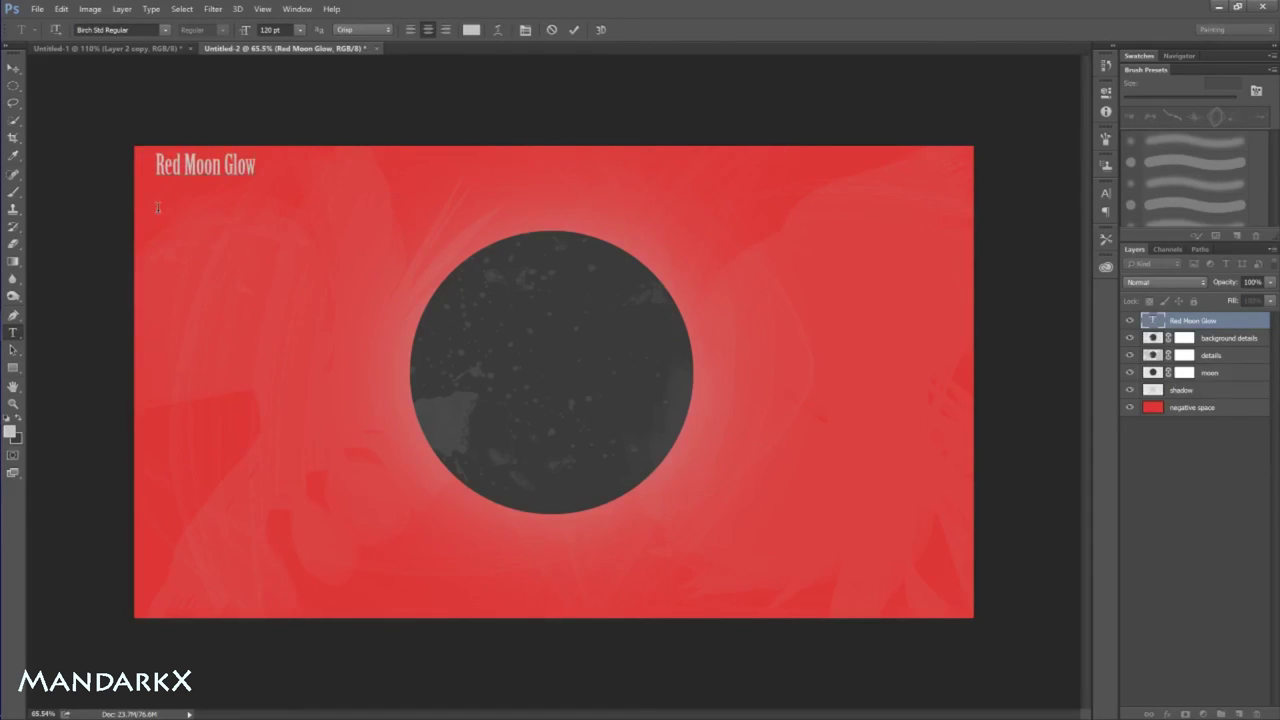
Step: Set the whole title to the Gabriola font and commit the text
{"action": "key", "text": "ctrl+a"}
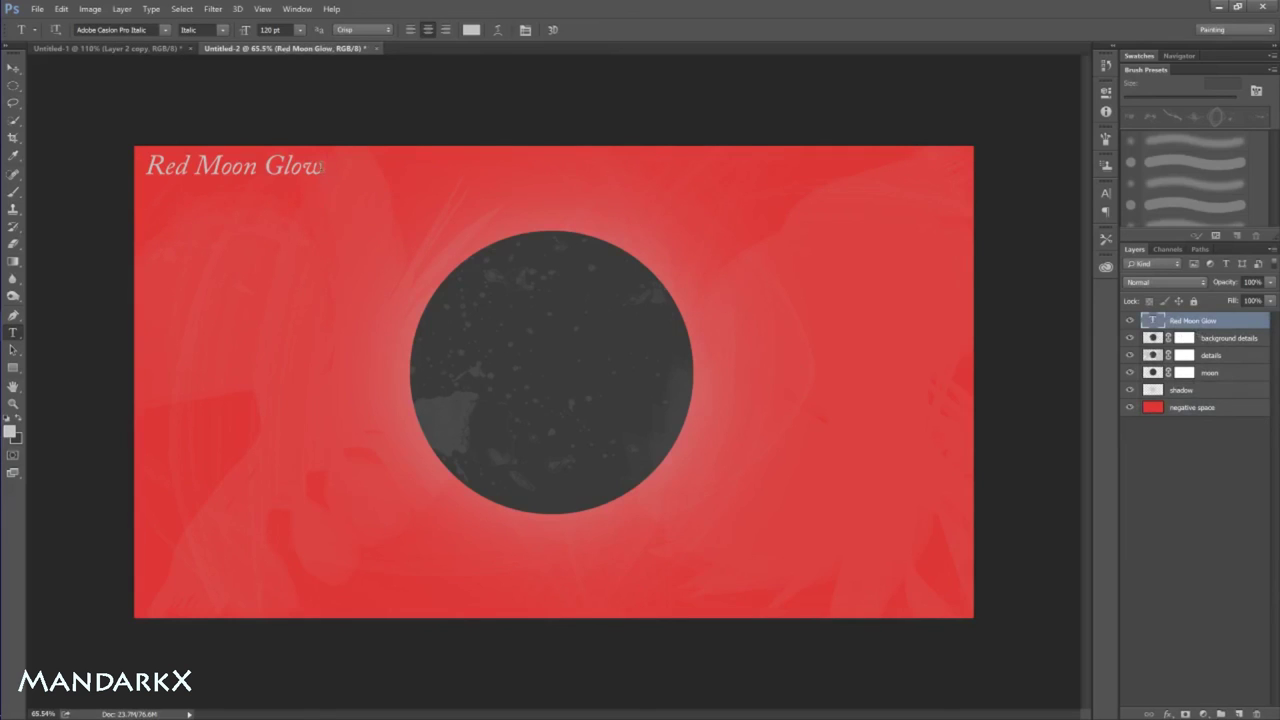
{"action": "left_click_drag", "start_coordinate": [325, 167], "coordinate": [146, 170]}
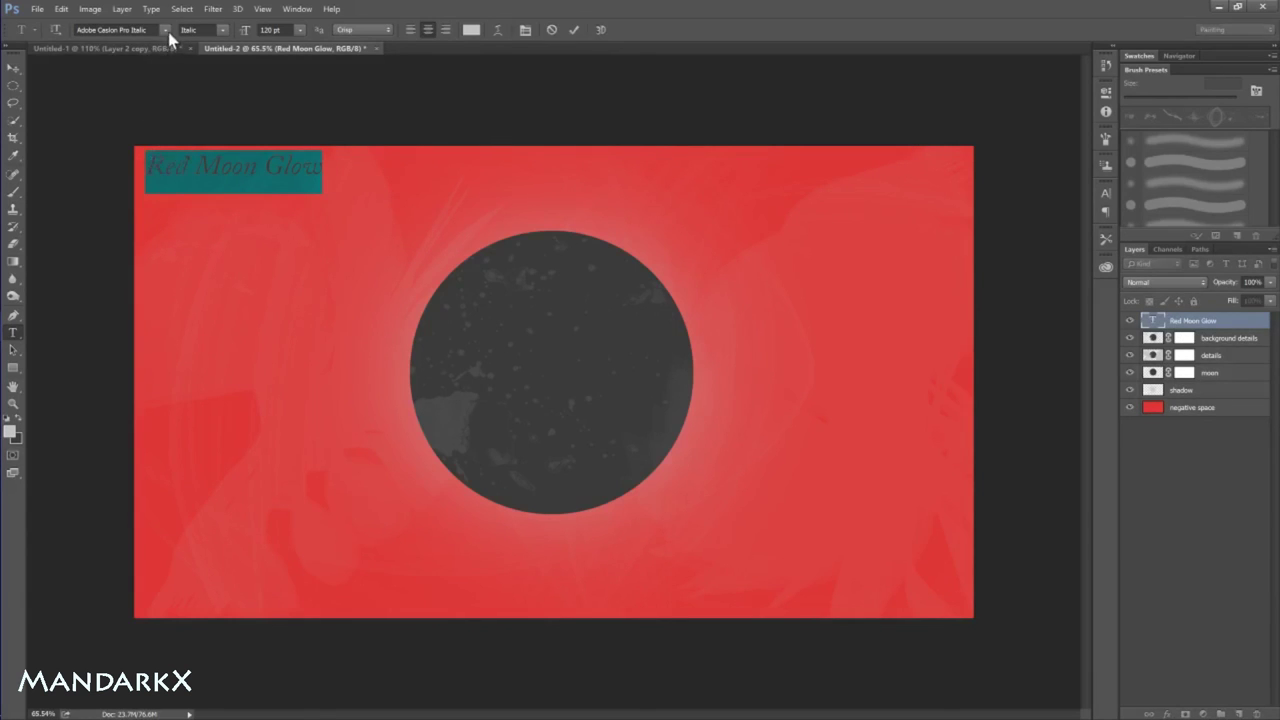
{"action": "left_click", "coordinate": [165, 29]}
{"action": "scroll", "coordinate": [214, 383], "scroll_direction": "down", "scroll_amount": 2}
{"action": "scroll", "coordinate": [210, 386], "scroll_direction": "down", "scroll_amount": 5}
{"action": "scroll", "coordinate": [200, 392], "scroll_direction": "down", "scroll_amount": 5}
{"action": "scroll", "coordinate": [197, 390], "scroll_direction": "down", "scroll_amount": 5}
{"action": "scroll", "coordinate": [197, 390], "scroll_direction": "down", "scroll_amount": 2}
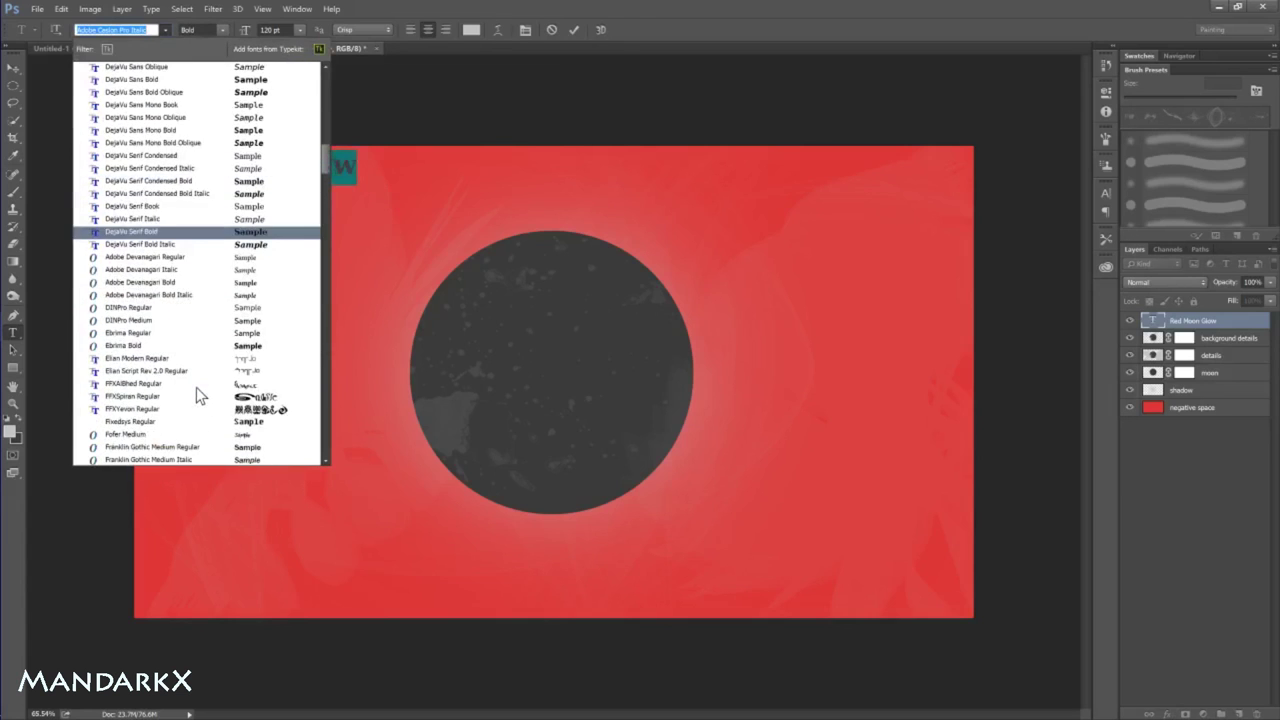
{"action": "scroll", "coordinate": [196, 387], "scroll_direction": "down", "scroll_amount": 2}
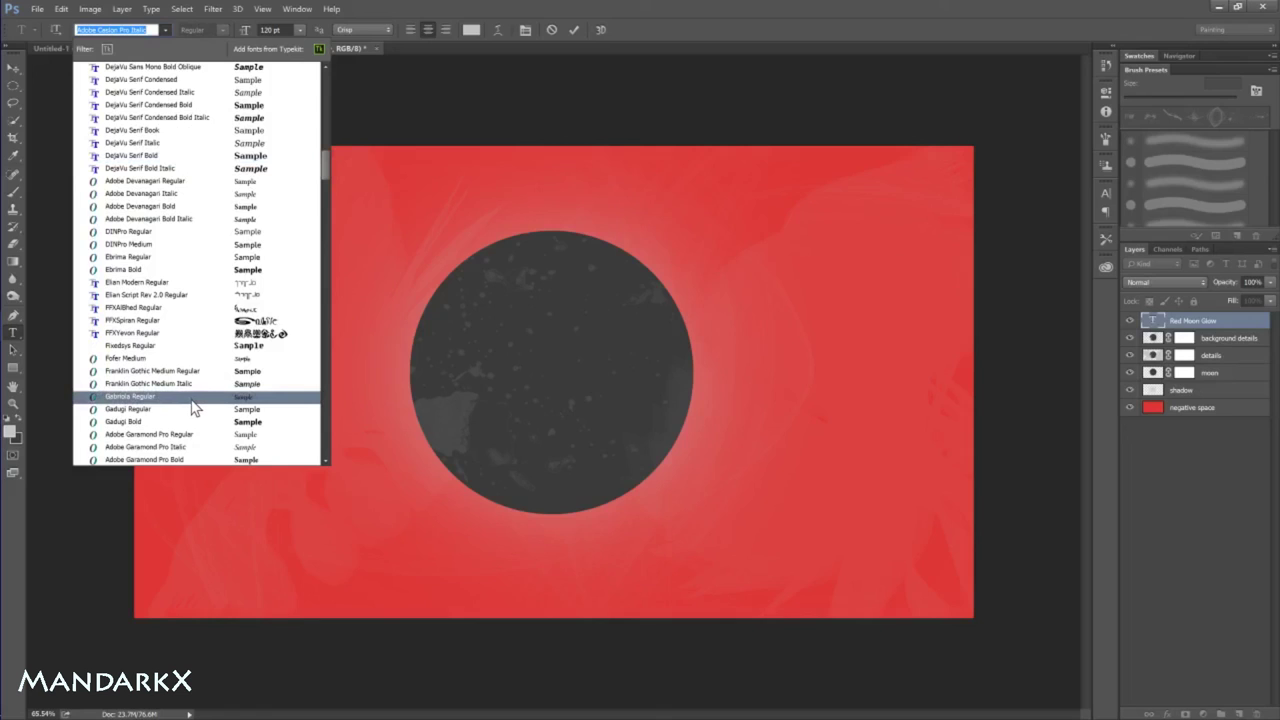
{"action": "left_click", "coordinate": [191, 400]}
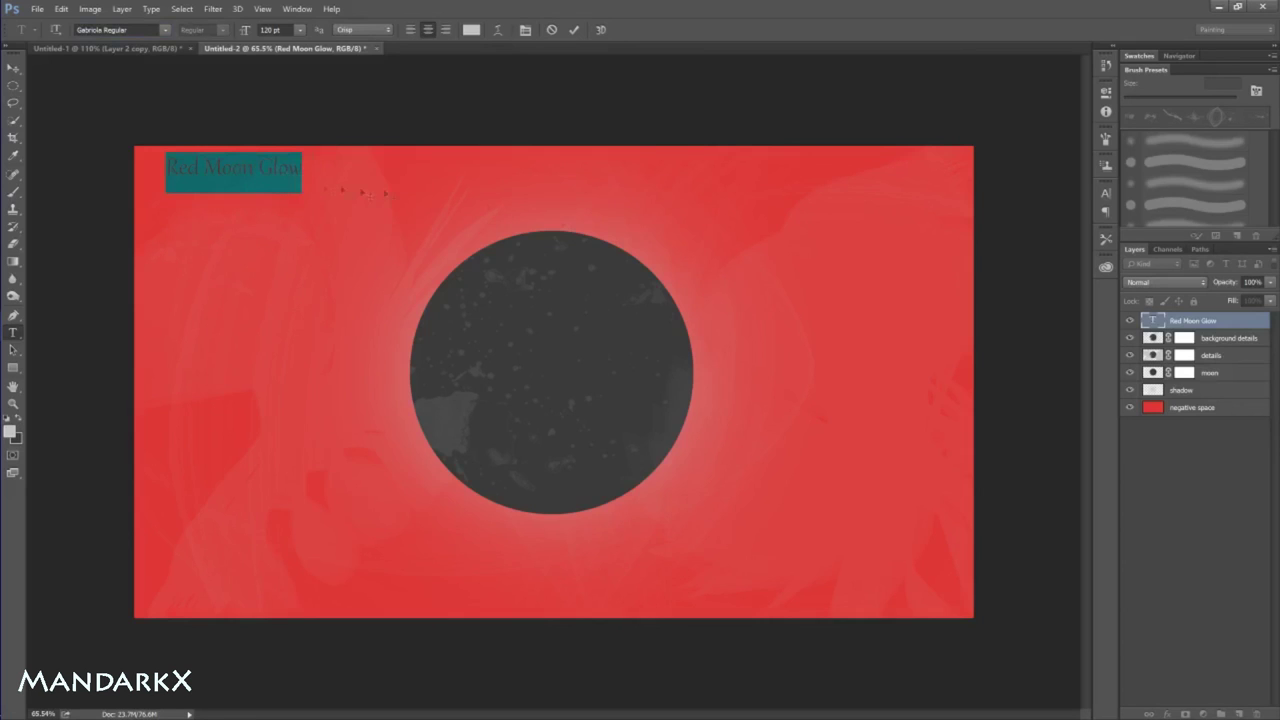
{"action": "left_click", "coordinate": [1197, 538]}
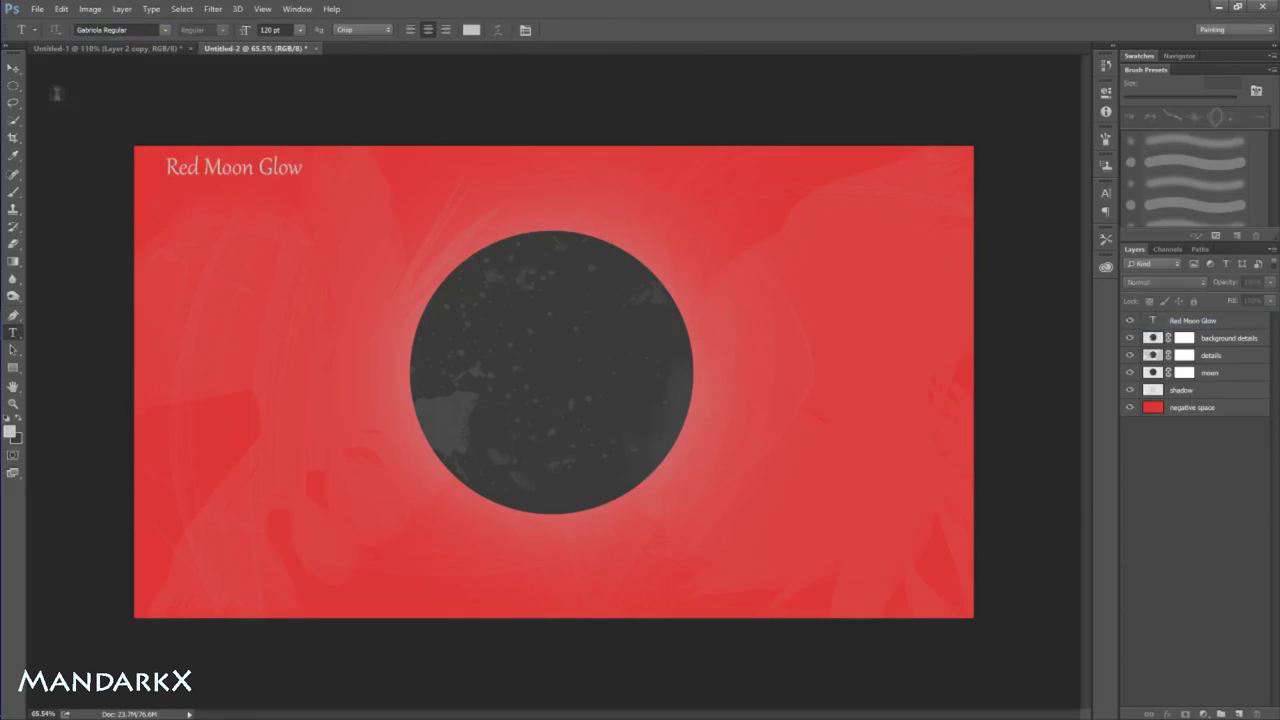
Step: With the Red Moon Glow layer selected, nudge the title slightly left toward the corner
{"action": "left_click", "coordinate": [13, 67]}
{"action": "left_click", "coordinate": [238, 183]}
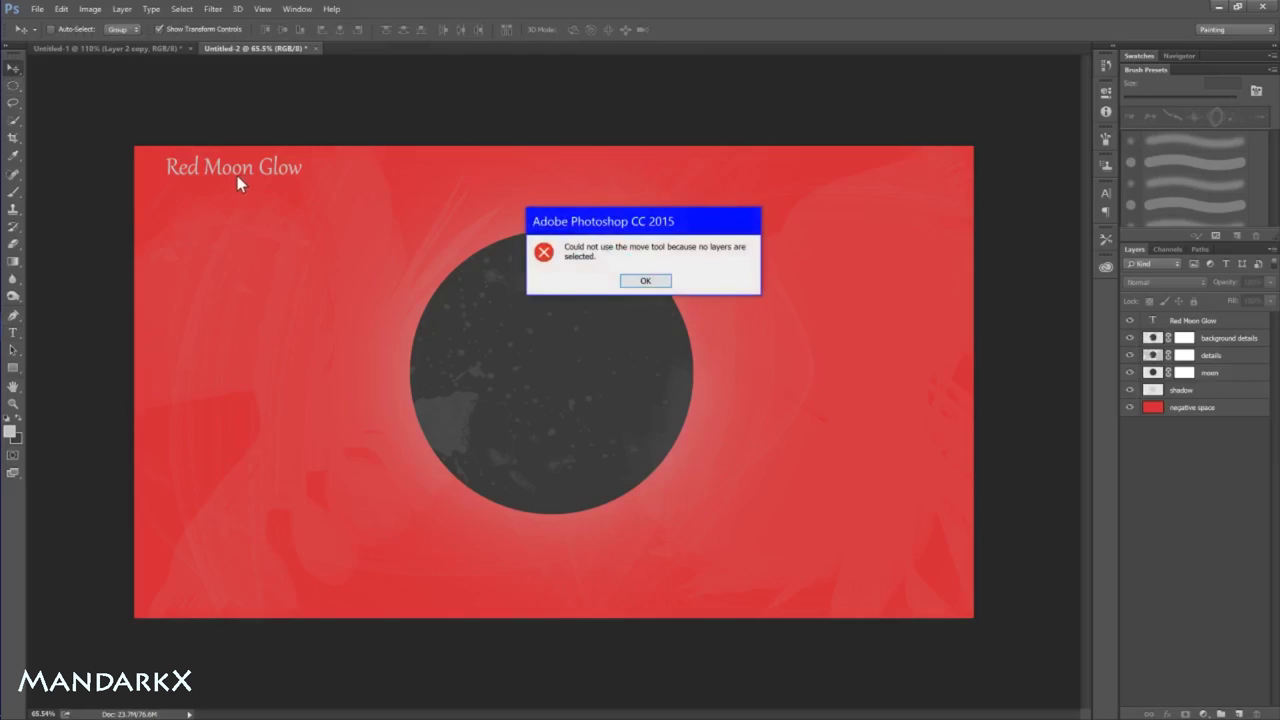
{"action": "left_click", "coordinate": [648, 281]}
{"action": "left_click", "coordinate": [1192, 320]}
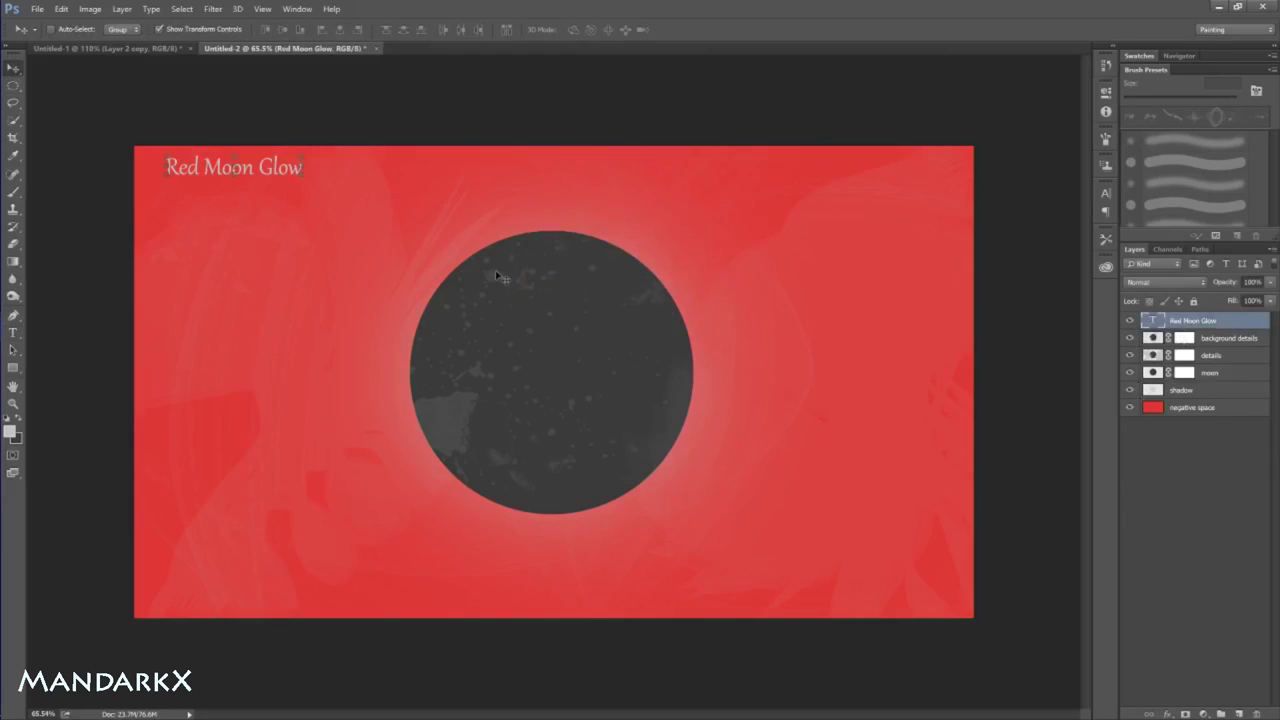
{"action": "mouse_move", "coordinate": [219, 173]}
{"action": "left_mouse_down"}
{"action": "mouse_move", "coordinate": [188, 172]}
{"action": "mouse_move", "coordinate": [204, 172]}
{"action": "left_mouse_up"}
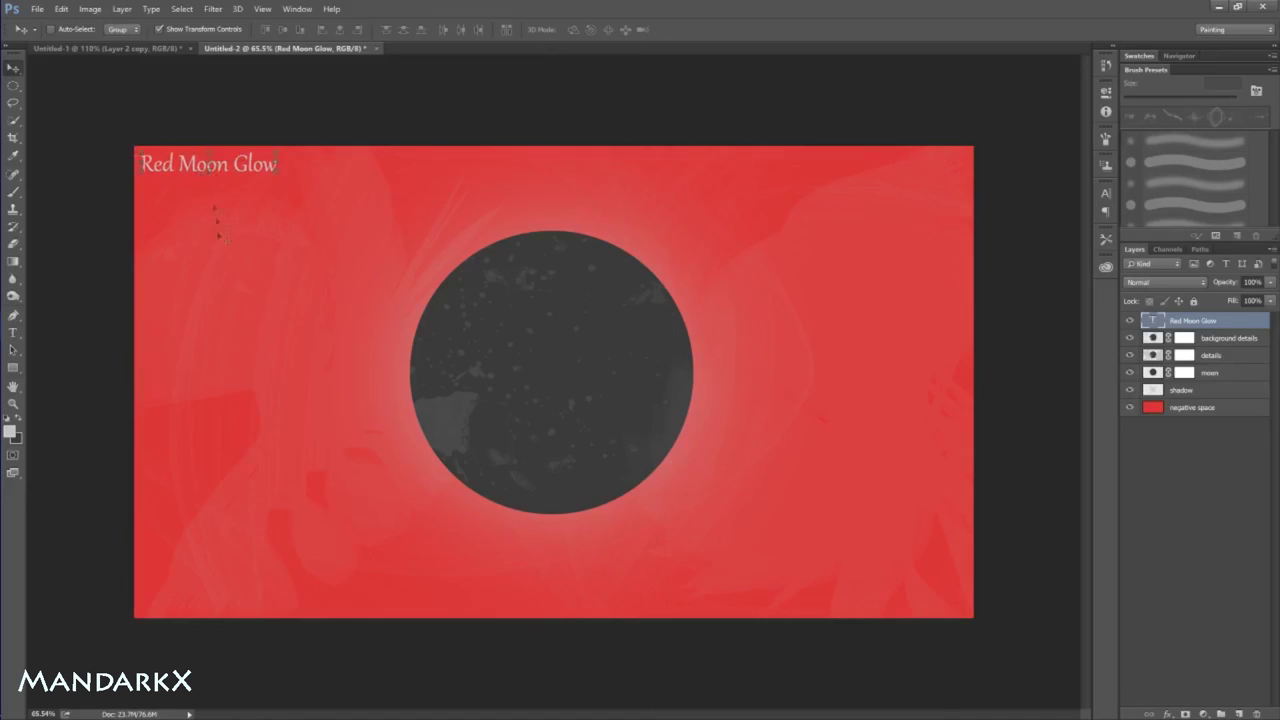